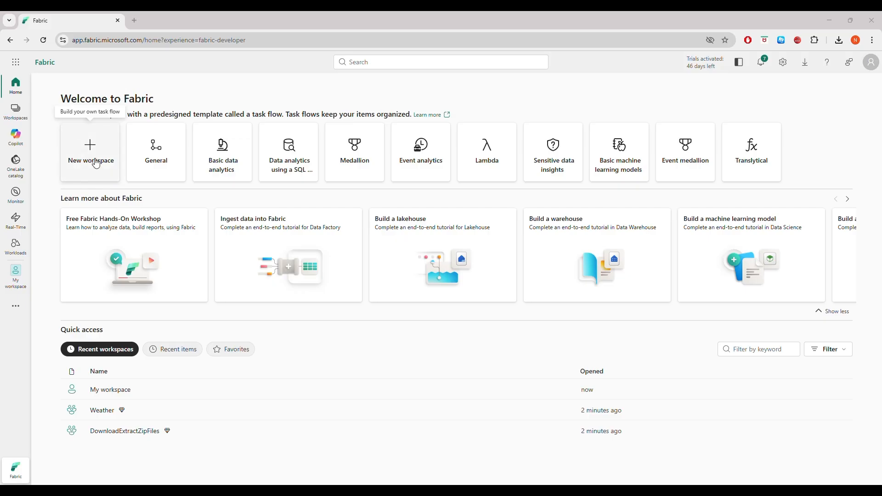
- Create a workspace named TutorialForEach with the description "Mise en place d'une activité ForEach"
{"action": "left_click", "coordinate": [96, 164]}
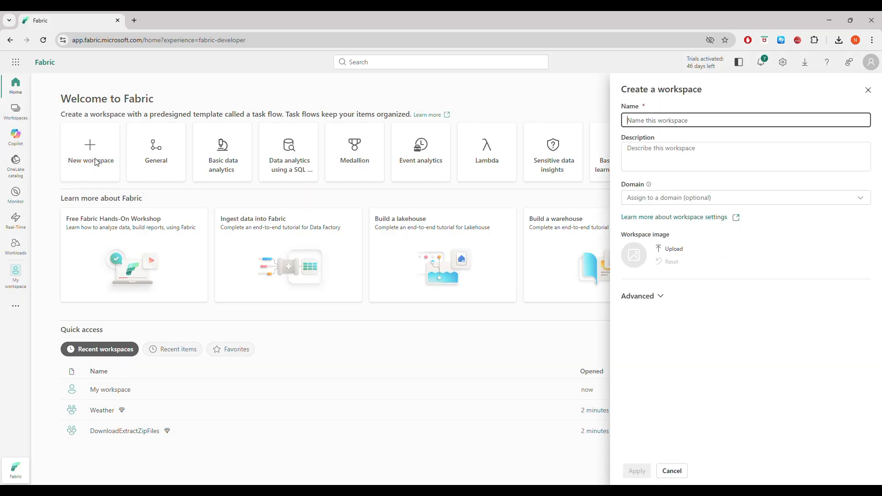
{"action": "type", "text": "Tu"}
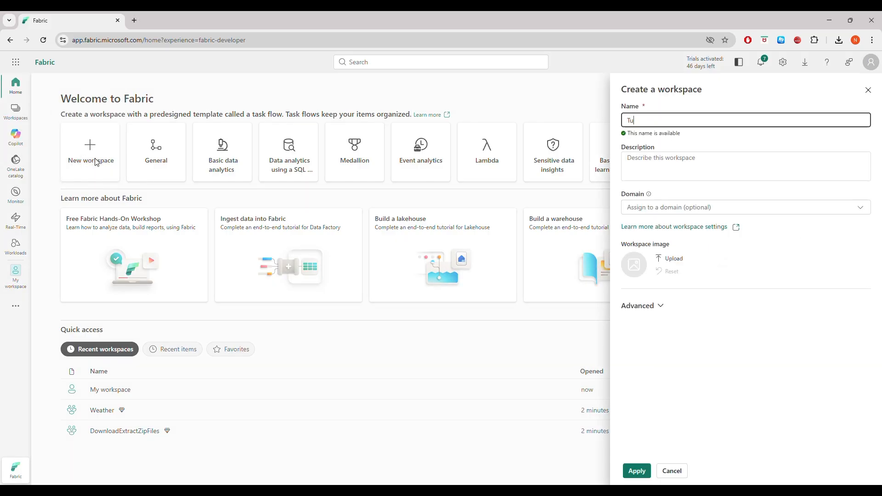
{"action": "type", "text": "torialForEach"}
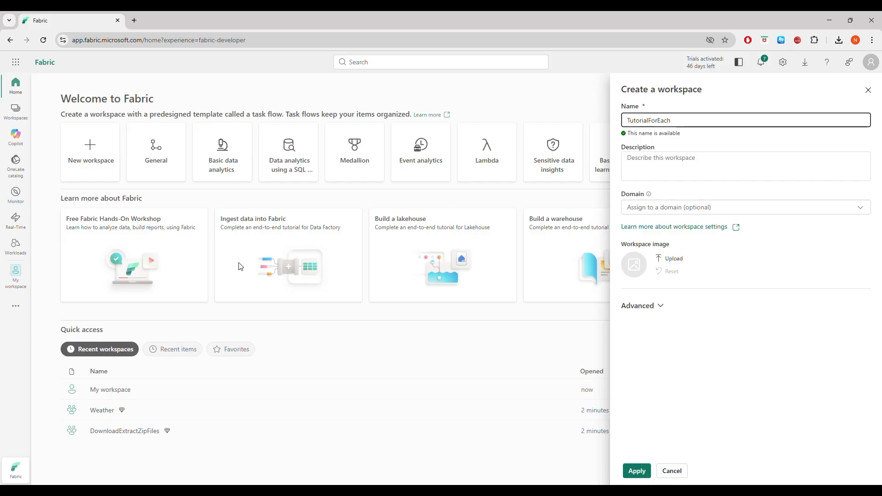
{"action": "left_click", "coordinate": [698, 170]}
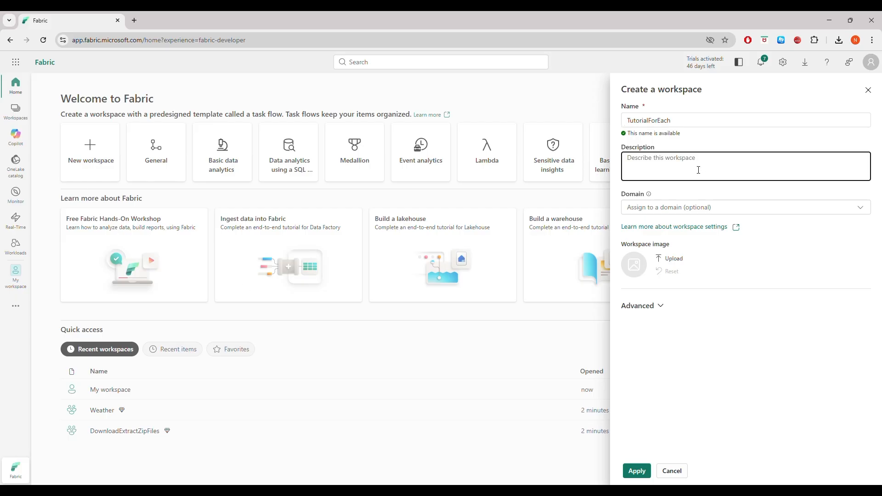
{"action": "type", "text": "Mise en place d'une activite"}
{"action": "type", "text": " ForEach"}
{"action": "left_click", "coordinate": [655, 205]}
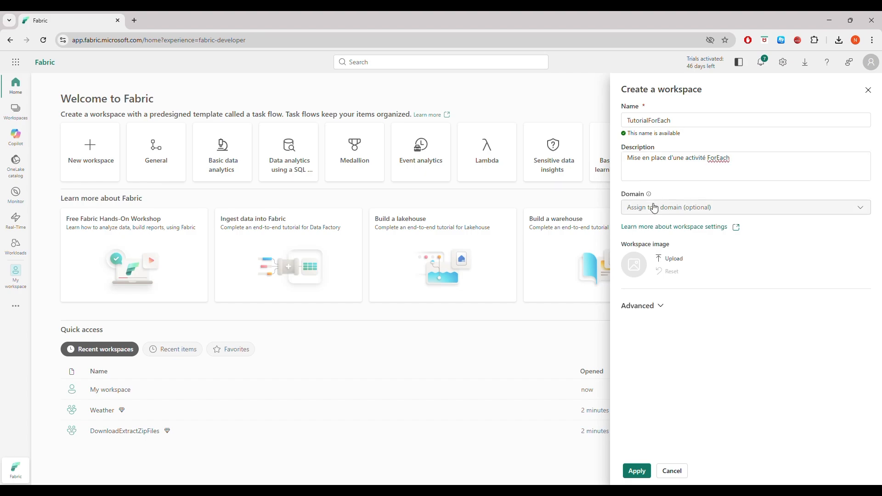
{"action": "left_click", "coordinate": [655, 207]}
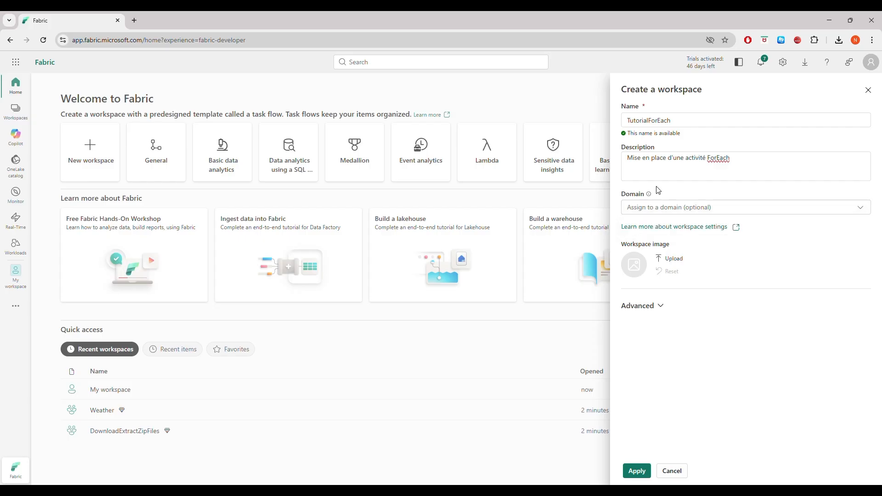
{"action": "left_click", "coordinate": [636, 472]}
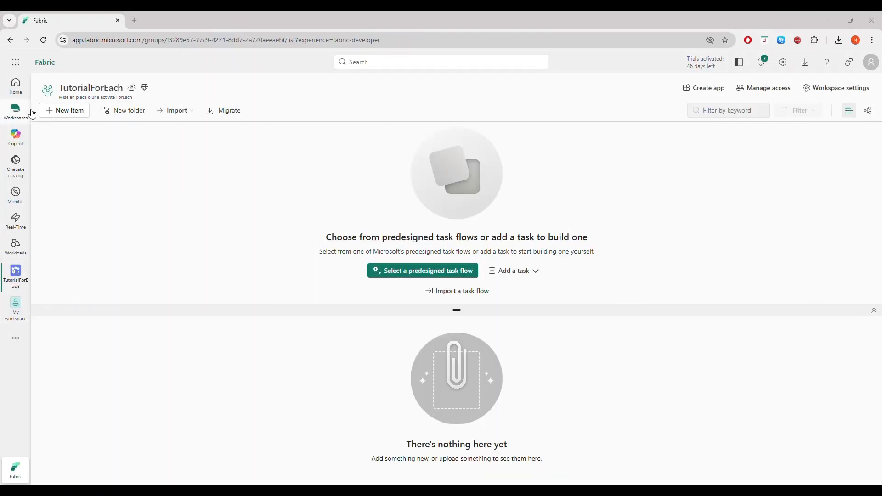
- Create a lakehouse named ForEach_LK in the TutorialForEach workspace, without lakehouse schemas
{"action": "left_click", "coordinate": [65, 110]}
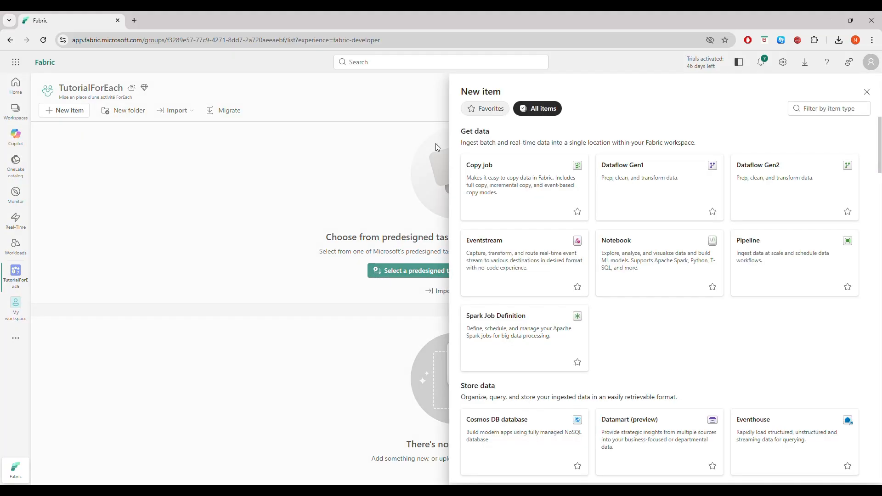
{"action": "left_click", "coordinate": [827, 110]}
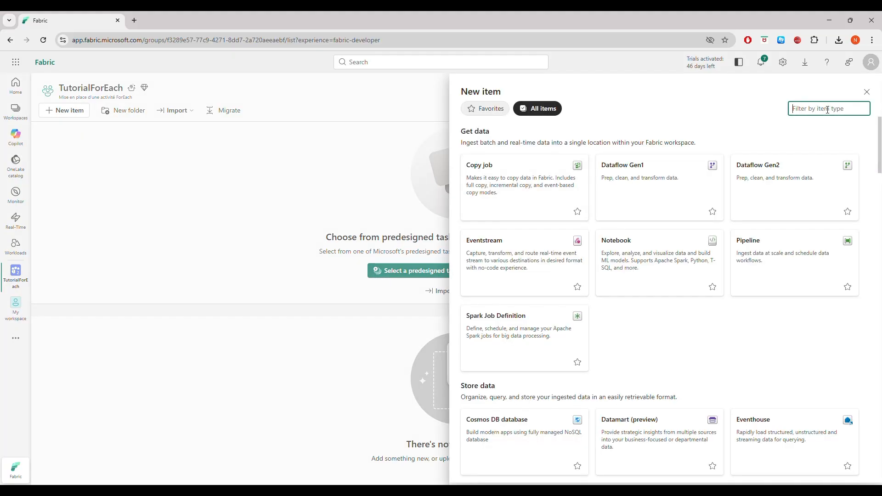
{"action": "type", "text": "lakeh"}
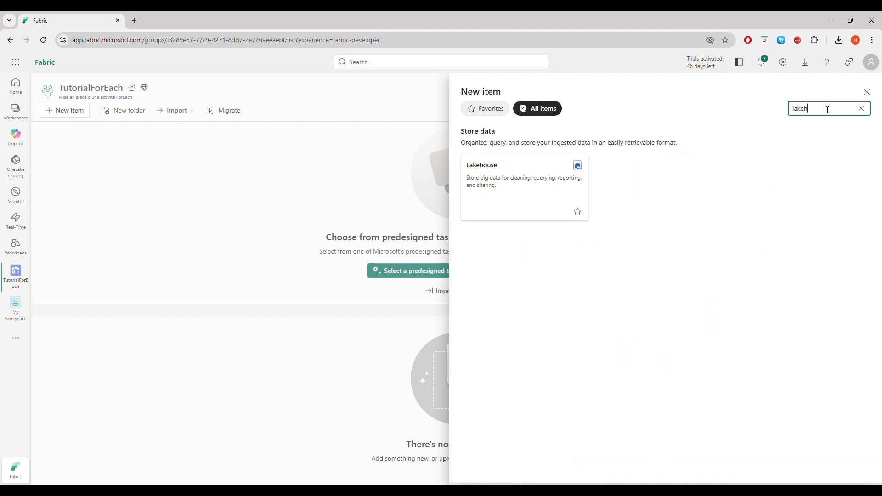
{"action": "type", "text": "ouse"}
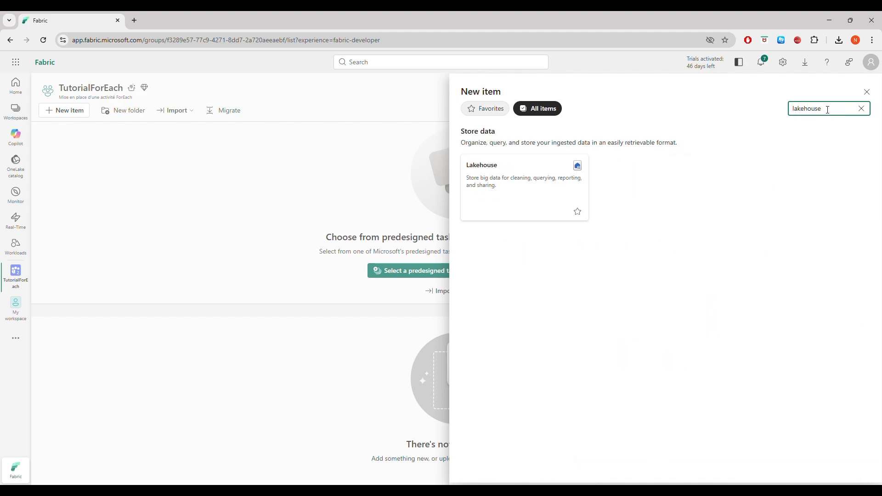
{"action": "left_click", "coordinate": [541, 192]}
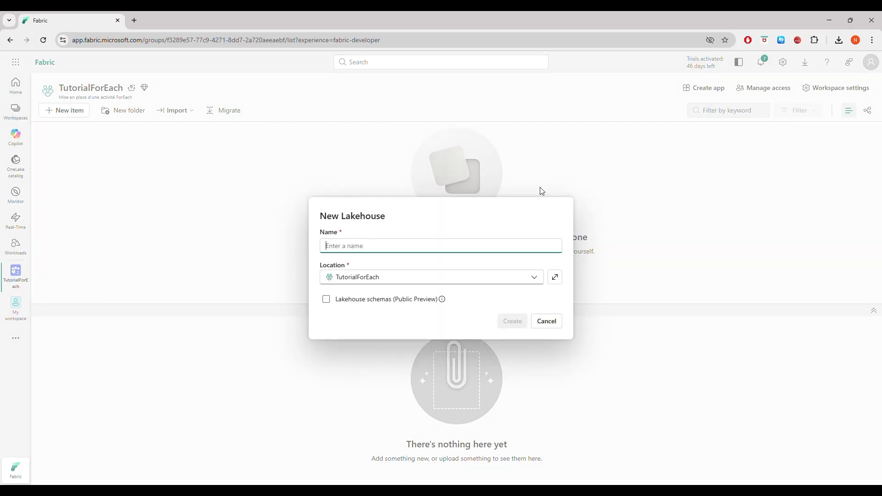
{"action": "type", "text": "ForEach_LK"}
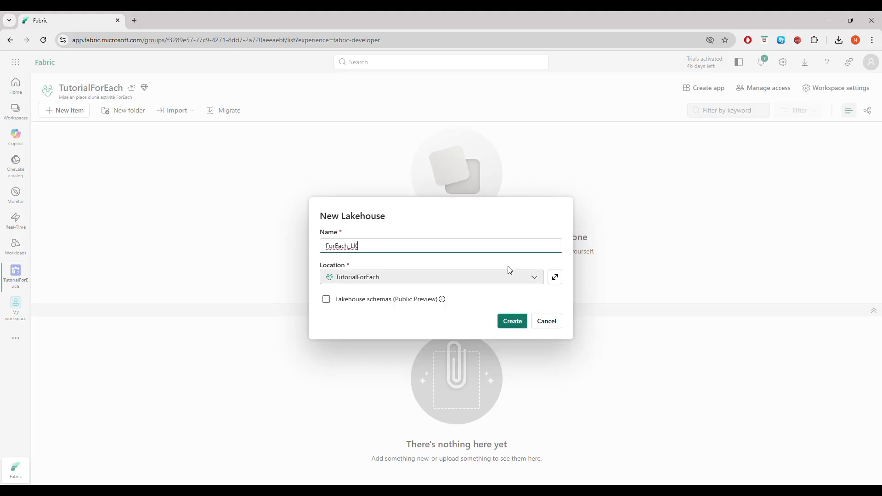
{"action": "left_click", "coordinate": [513, 324]}
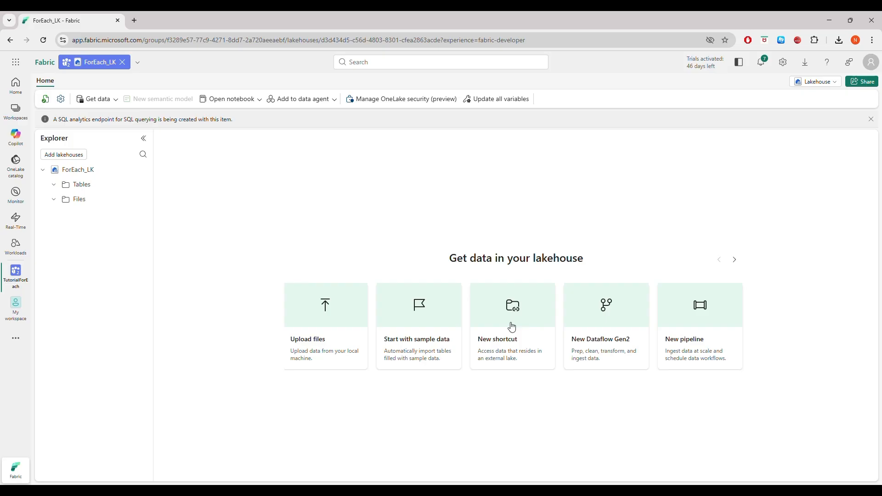
- Return to the TutorialForEach workspace and create a pipeline named ForEach_Pipeline
{"action": "left_click", "coordinate": [13, 280]}
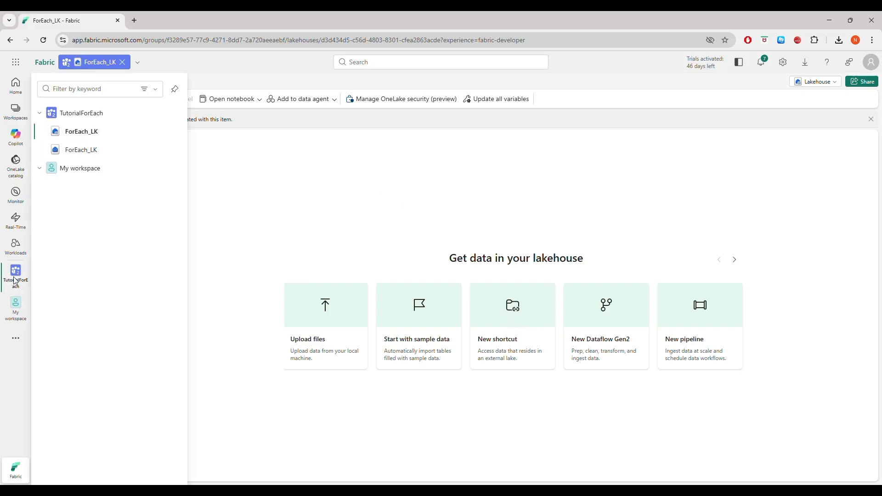
{"action": "left_click", "coordinate": [88, 110]}
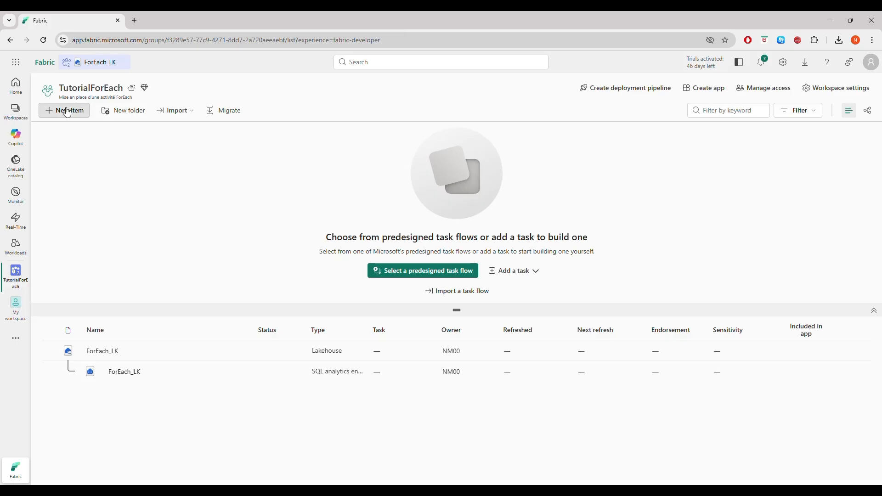
{"action": "left_click", "coordinate": [67, 113]}
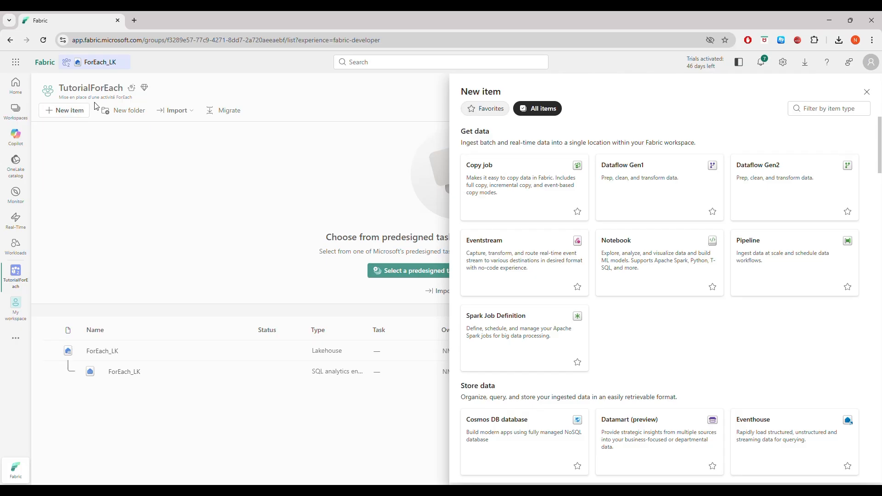
{"action": "left_click", "coordinate": [826, 111]}
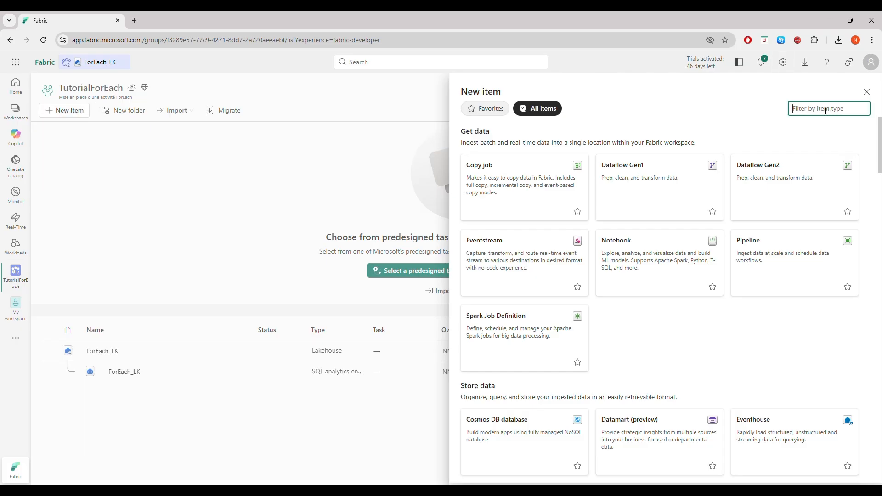
{"action": "type", "text": "pipeline"}
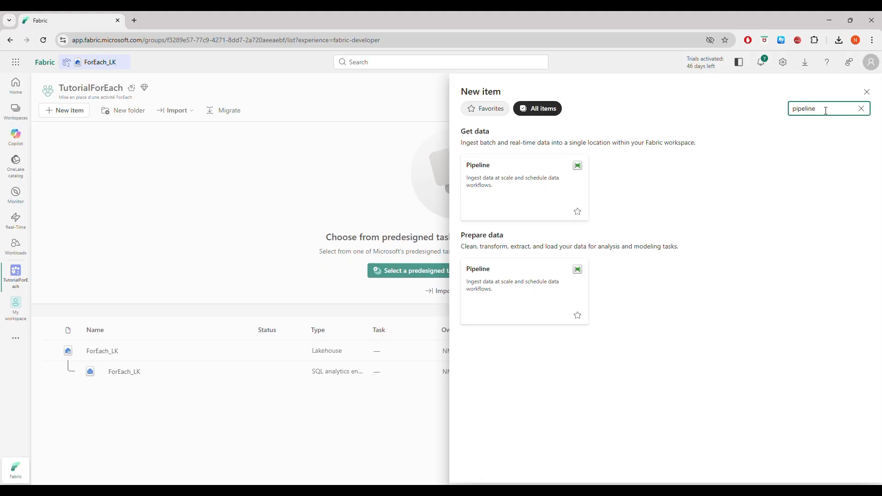
{"action": "left_click", "coordinate": [509, 191]}
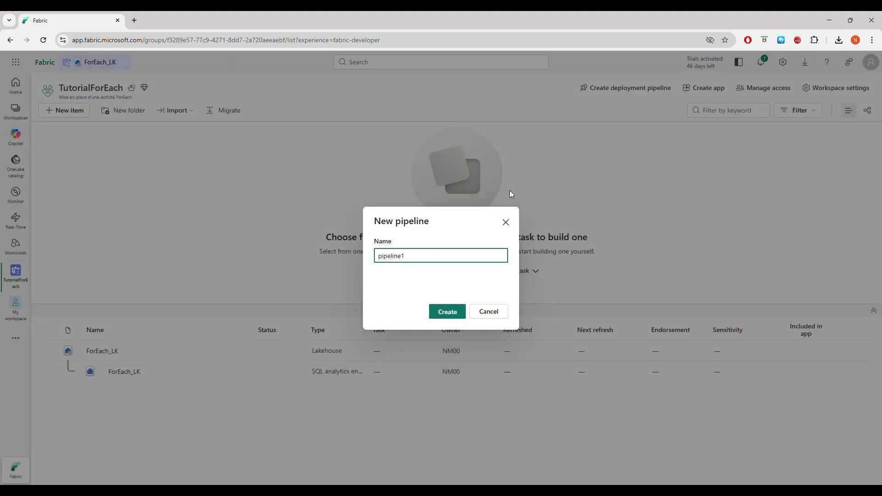
{"action": "key", "text": "ctrl+a"}
{"action": "key", "text": "BackSpace"}
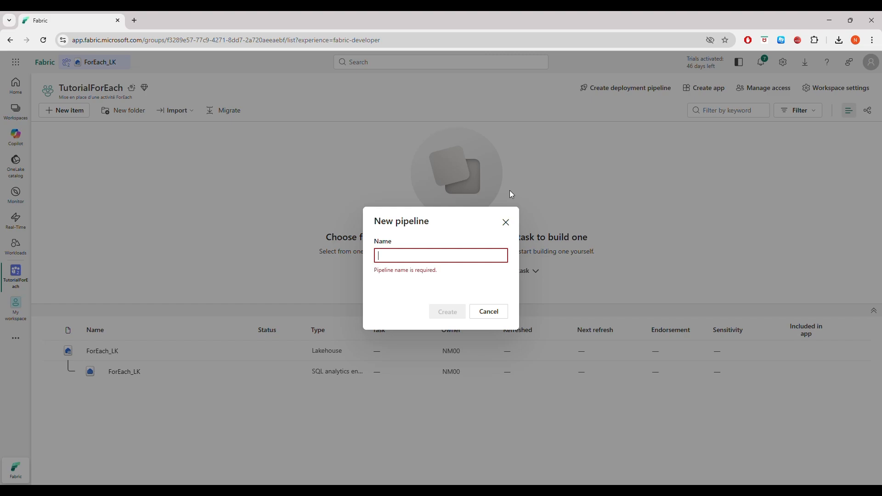
{"action": "type", "text": "ForEach"}
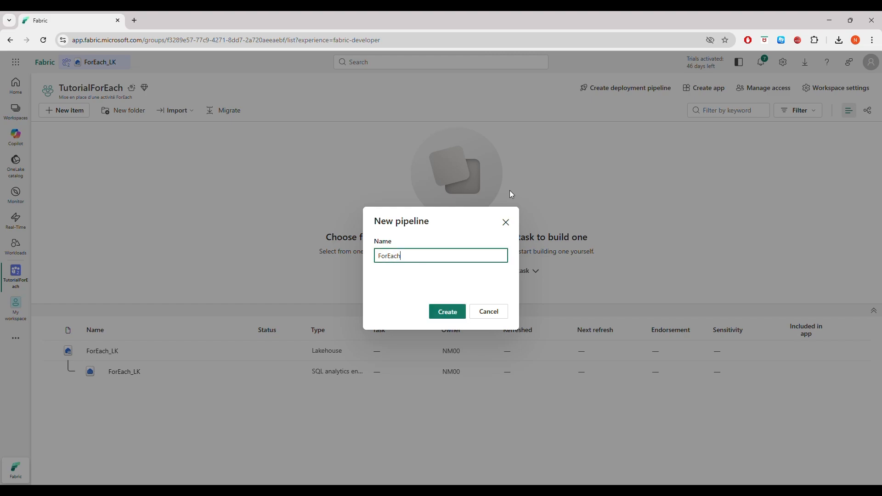
{"action": "type", "text": "_Pipeline"}
{"action": "left_click", "coordinate": [448, 314]}
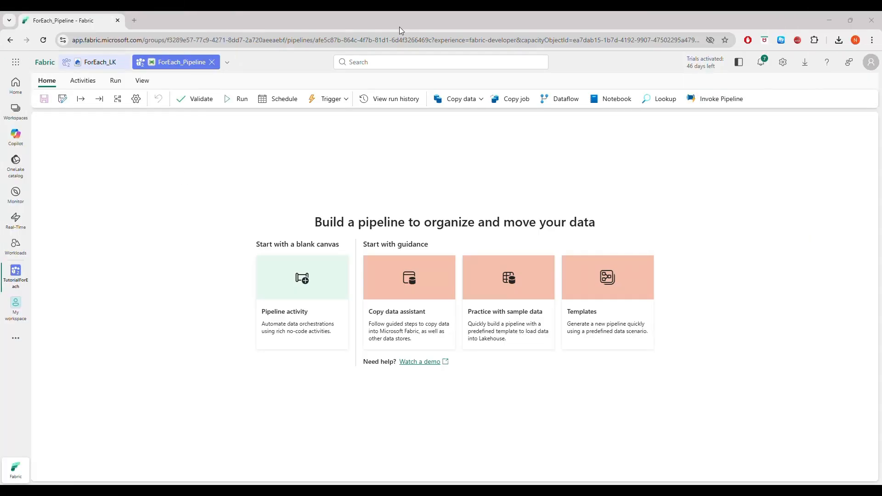
- Start the pipeline from a blank canvas with a ForEach activity
{"action": "left_click", "coordinate": [302, 335]}
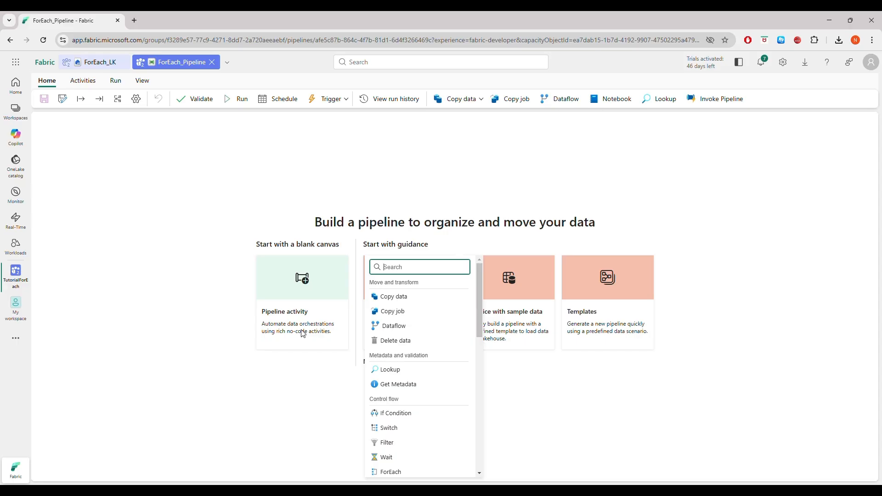
{"action": "type", "text": "for"}
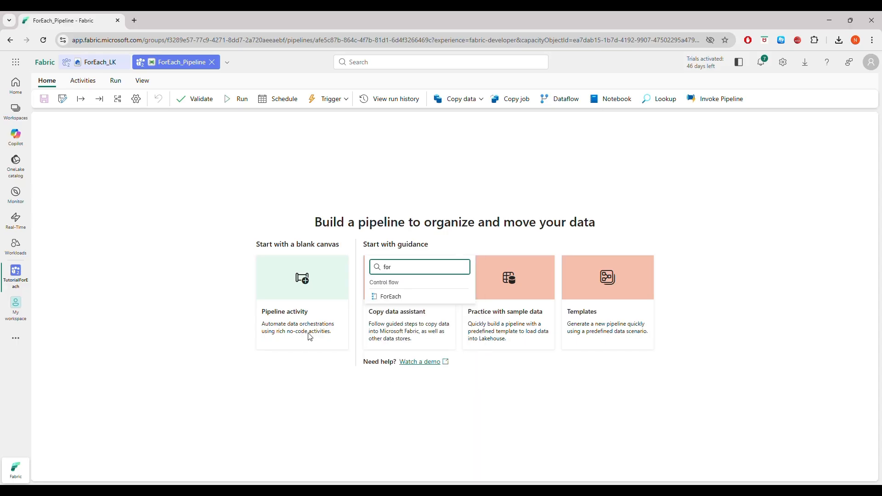
{"action": "left_click", "coordinate": [393, 299]}
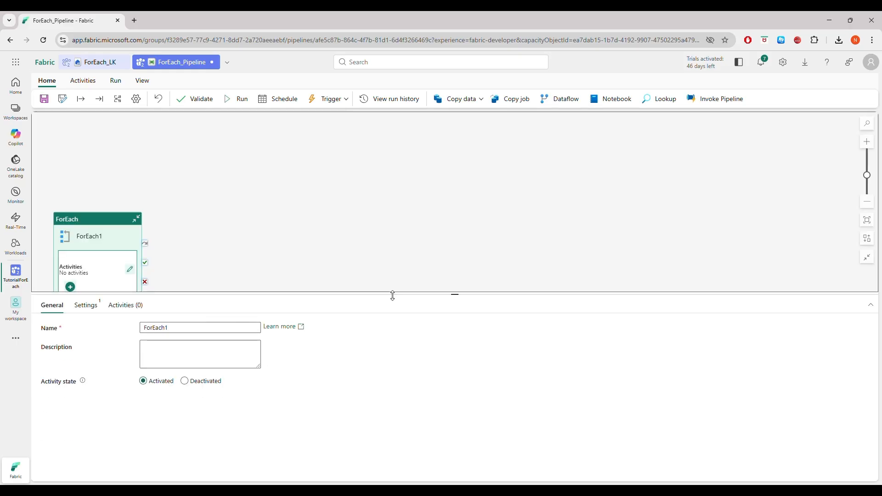
{"action": "left_click_drag", "start_coordinate": [392, 296], "coordinate": [388, 361]}
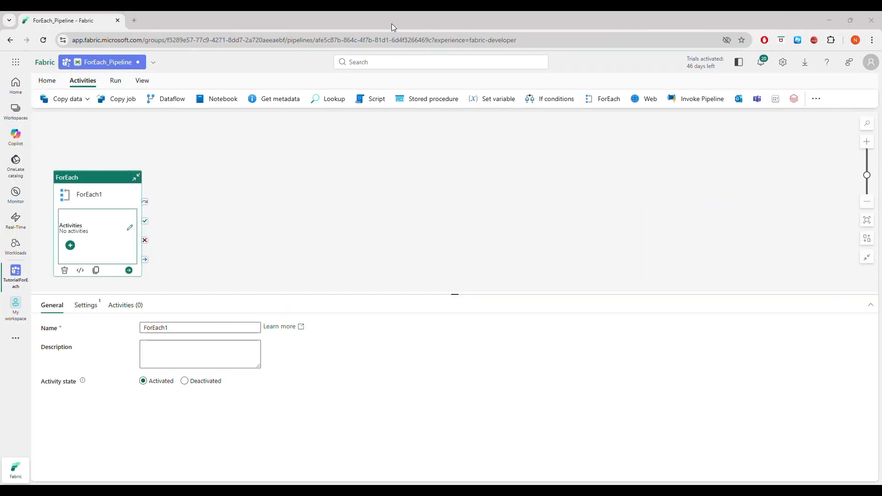
- Add a pipeline-level parameter named ZipCodeList and set its type to Array
{"action": "left_click", "coordinate": [290, 174]}
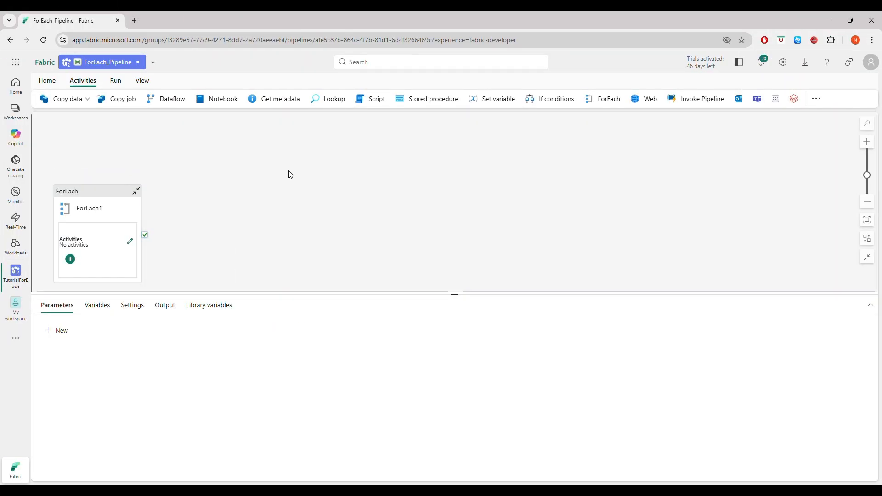
{"action": "left_click", "coordinate": [58, 331]}
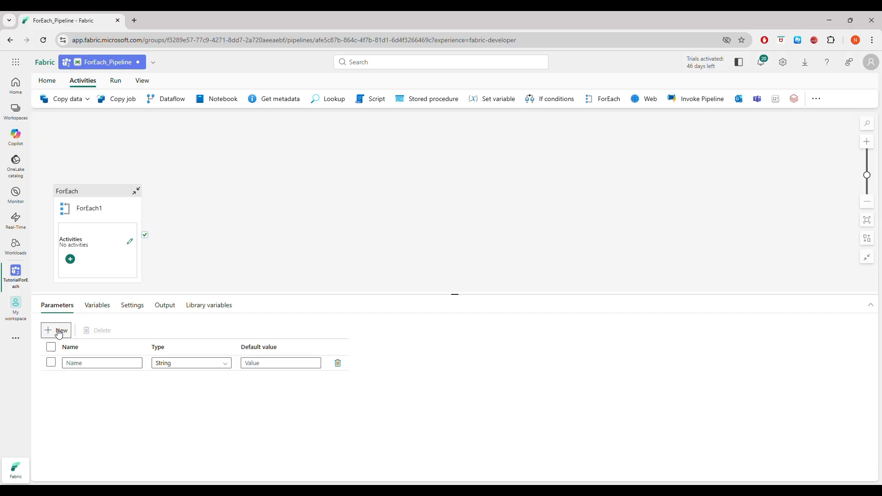
{"action": "left_click", "coordinate": [72, 365]}
{"action": "type", "text": "Zi"}
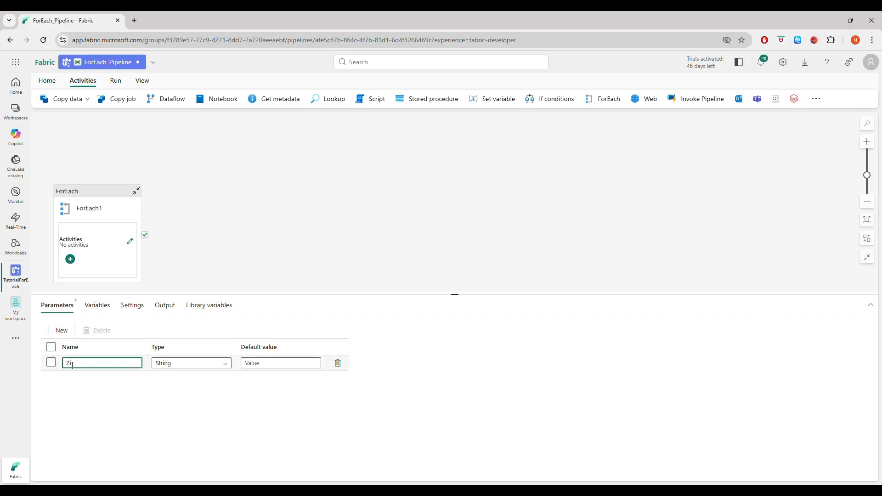
{"action": "type", "text": "pCodeList"}
{"action": "left_click", "coordinate": [188, 364]}
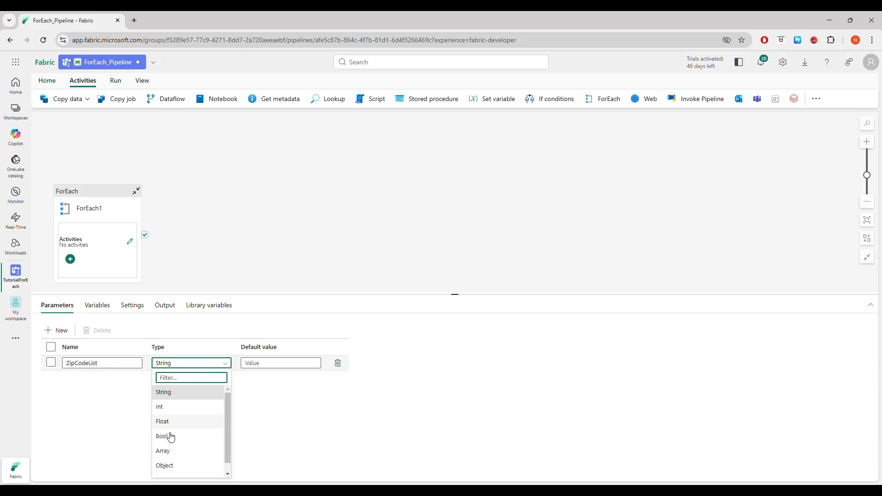
{"action": "left_click", "coordinate": [168, 453]}
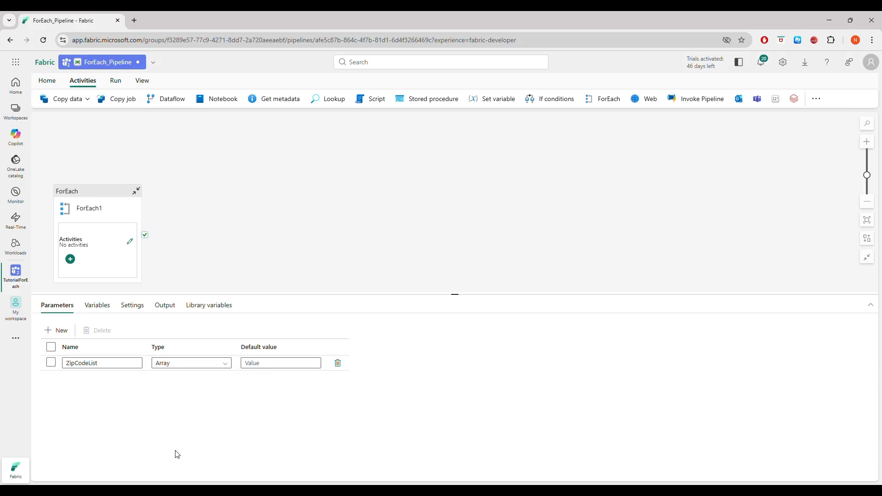
- Switch to Visual Studio Code, copy the entire JSON array of countries and zip codes from zipcode.json, and return to the Fabric pipeline
{"action": "left_click", "coordinate": [587, 440]}
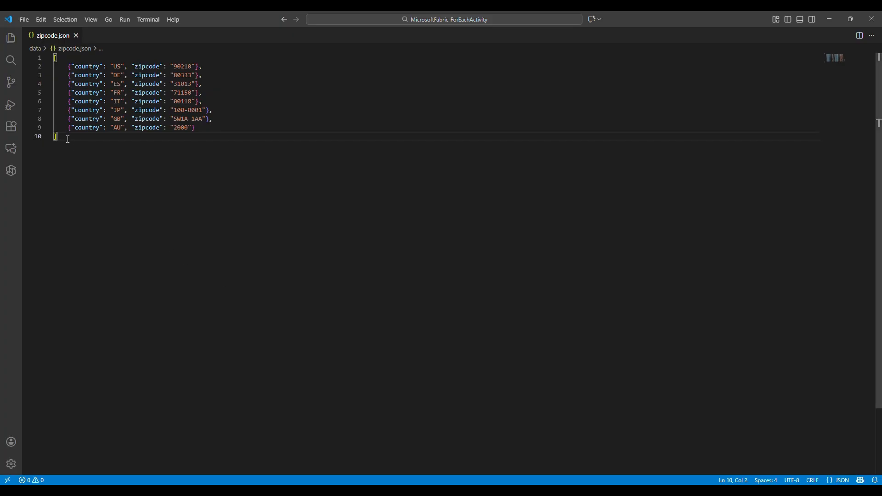
{"action": "left_click_drag", "start_coordinate": [63, 135], "coordinate": [41, 57]}
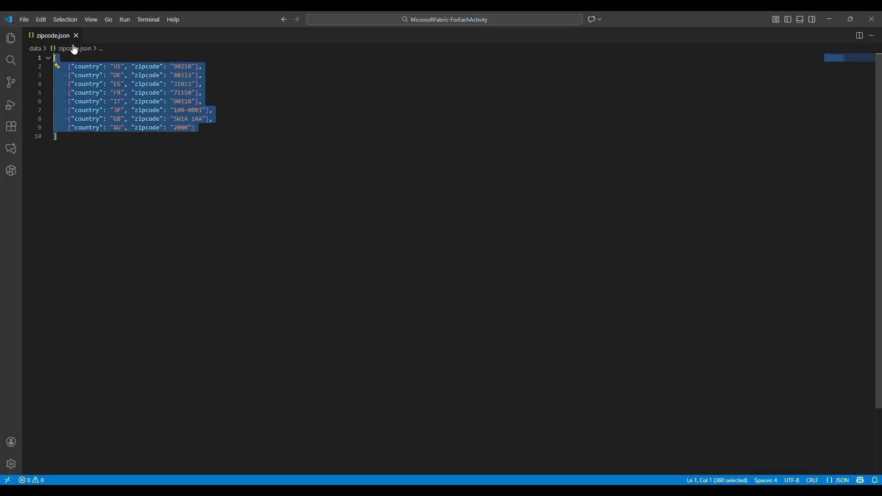
{"action": "left_click", "coordinate": [830, 20]}
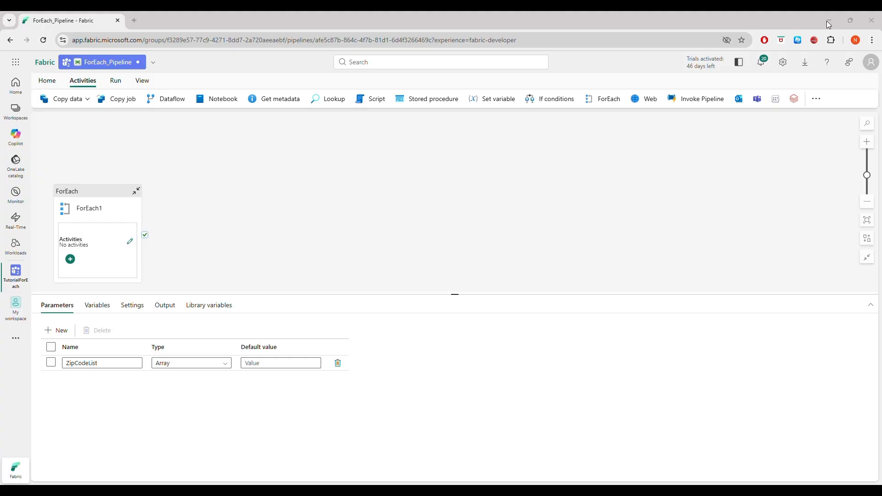
- Paste the copied JSON array of countries and zip codes as the default value of the ZipCodeList parameter
{"action": "left_click", "coordinate": [284, 365]}
{"action": "key", "text": "ctrl+v"}
- Rename the ForEach activity as Loop ZipCode
{"action": "left_click", "coordinate": [92, 197]}
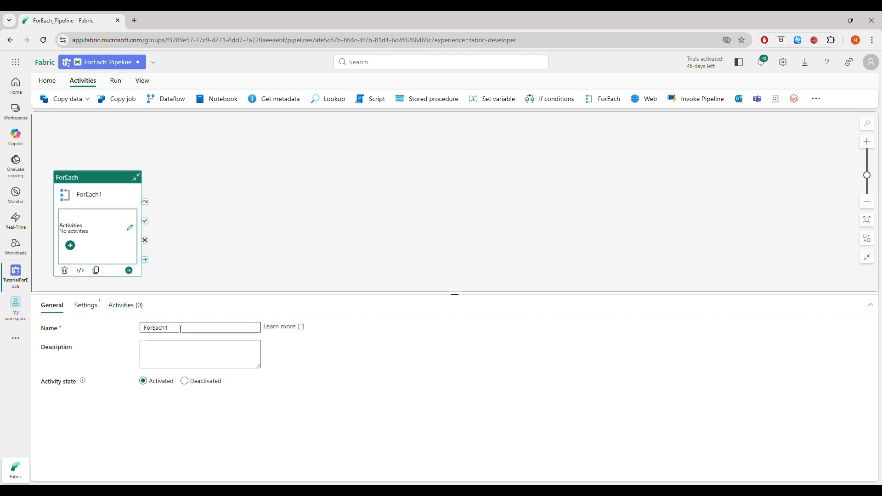
{"action": "left_click_drag", "start_coordinate": [181, 328], "coordinate": [80, 320]}
{"action": "type", "text": "Loop "}
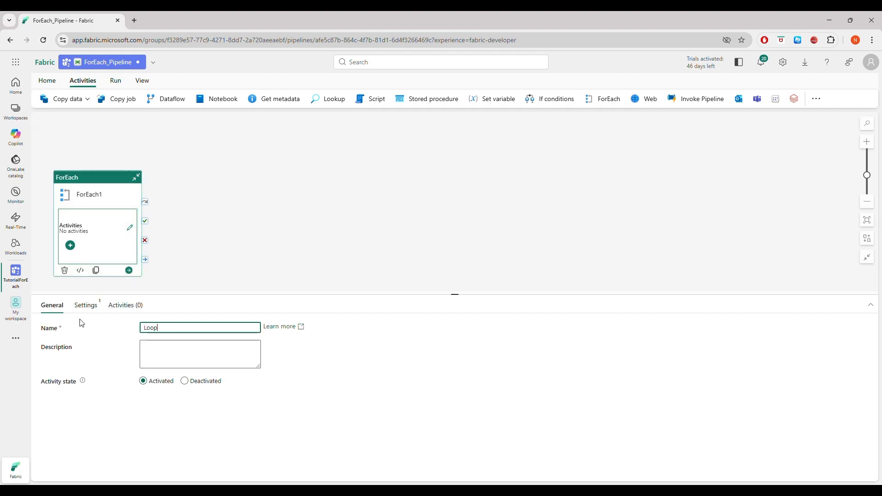
{"action": "type", "text": "ZipCode"}
{"action": "left_click", "coordinate": [81, 308]}
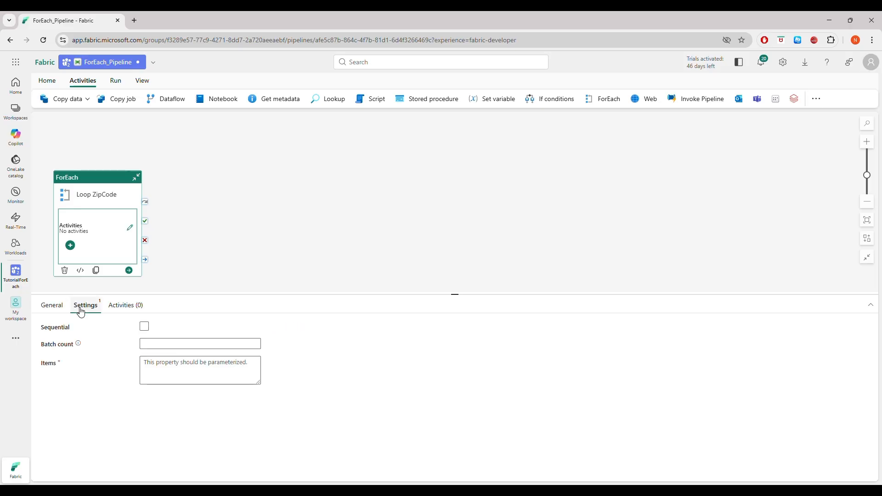
{"action": "left_click", "coordinate": [172, 370]}
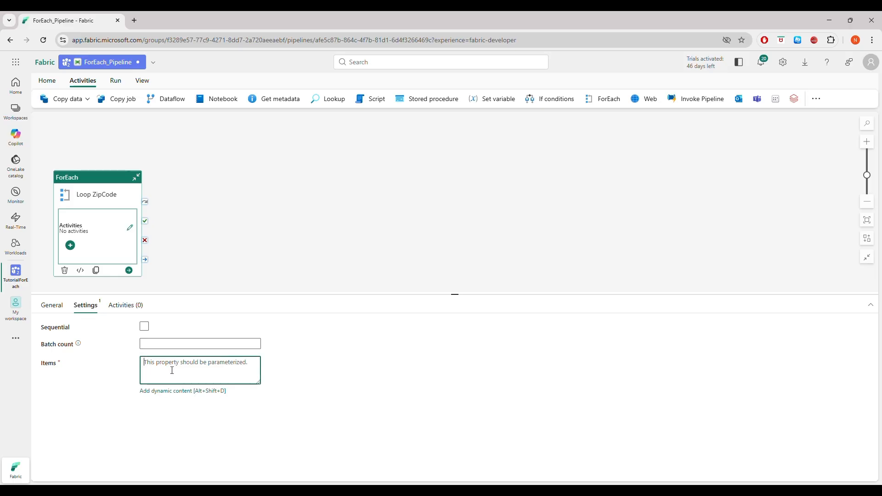
{"action": "left_click", "coordinate": [169, 394]}
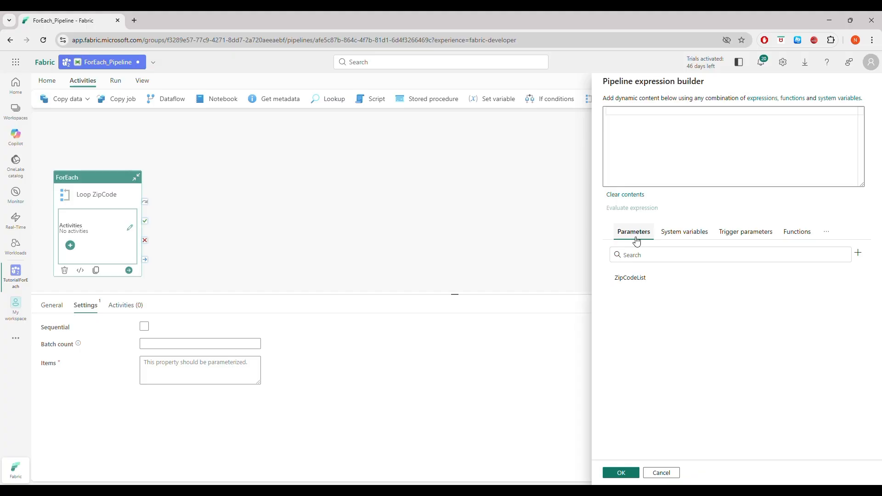
{"action": "left_click", "coordinate": [635, 282]}
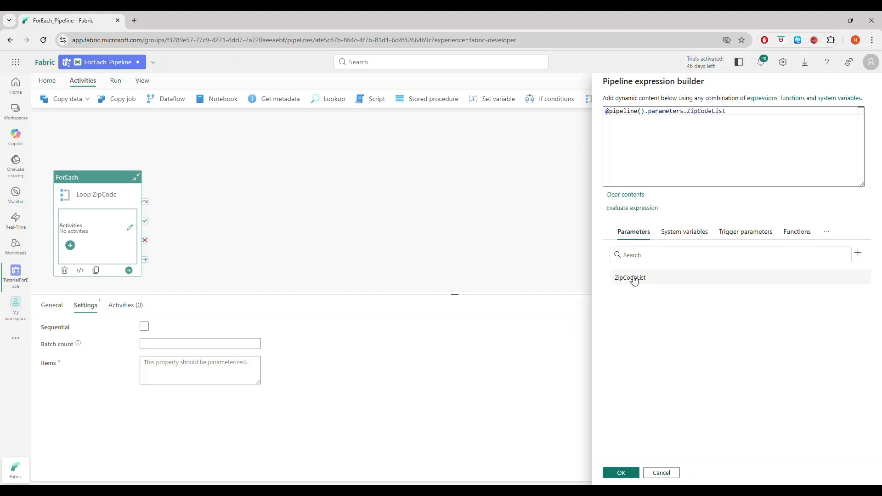
{"action": "left_click", "coordinate": [619, 477]}
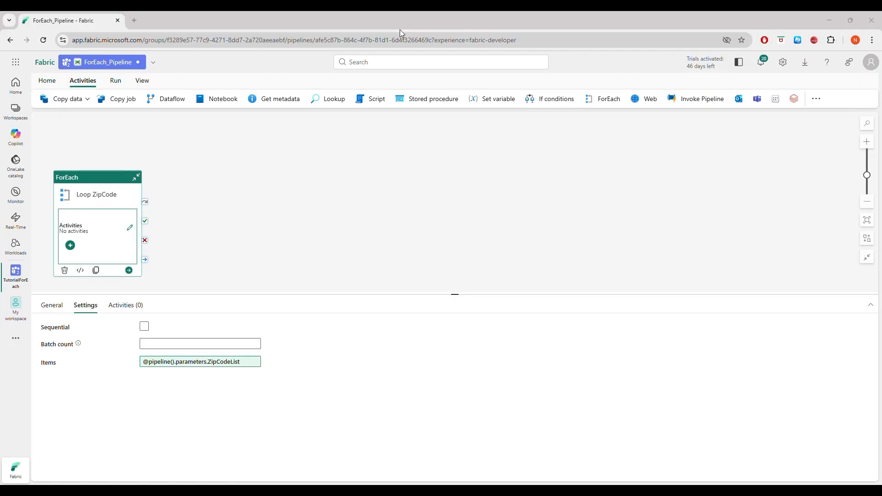
- Add a Copy data activity inside the Loop ZipCode loop, placed on the canvas, and name it Request ZipCode
{"action": "left_click", "coordinate": [129, 228]}
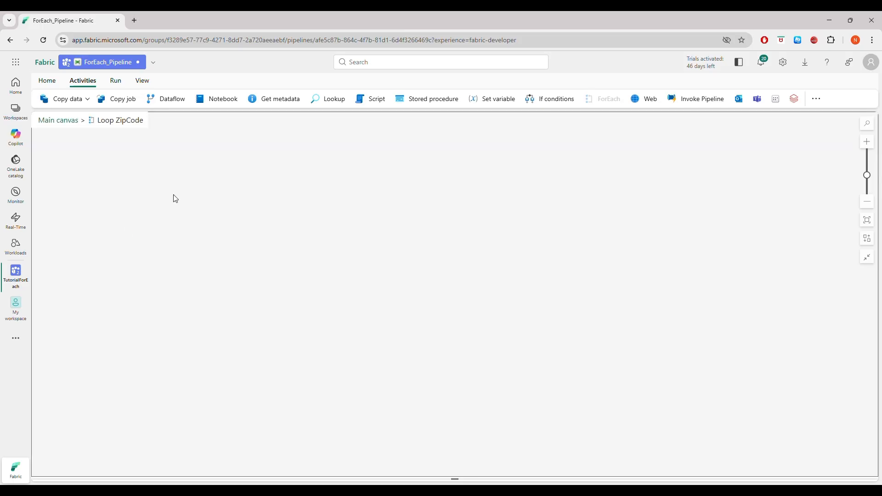
{"action": "left_click", "coordinate": [87, 99]}
{"action": "left_click", "coordinate": [77, 120]}
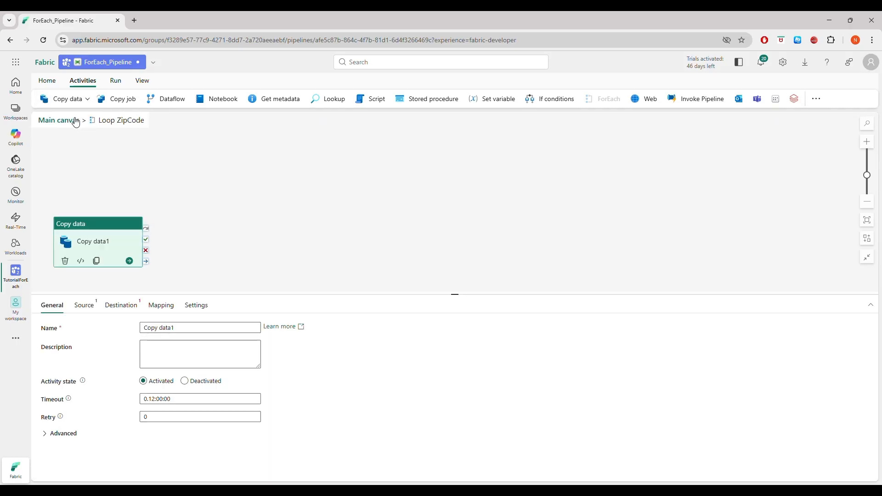
{"action": "left_click", "coordinate": [187, 330]}
{"action": "key", "text": "ctrl+a"}
{"action": "type", "text": "R"}
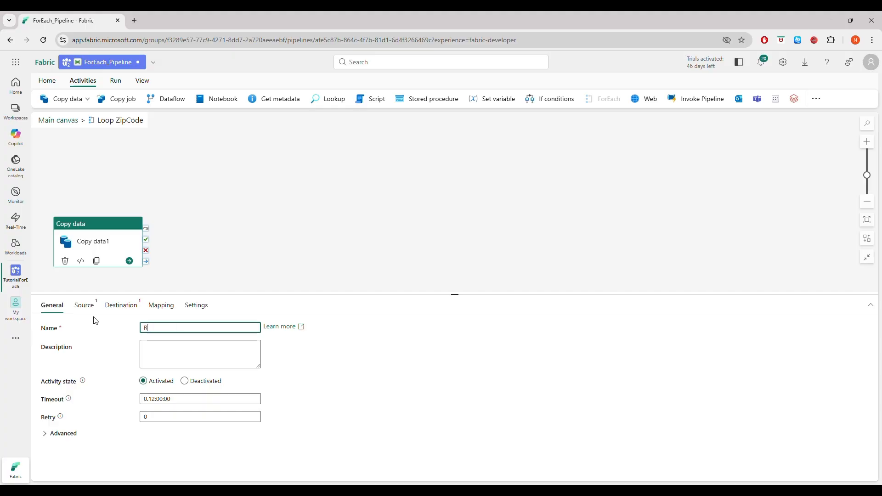
{"action": "type", "text": "equest Zipcode"}
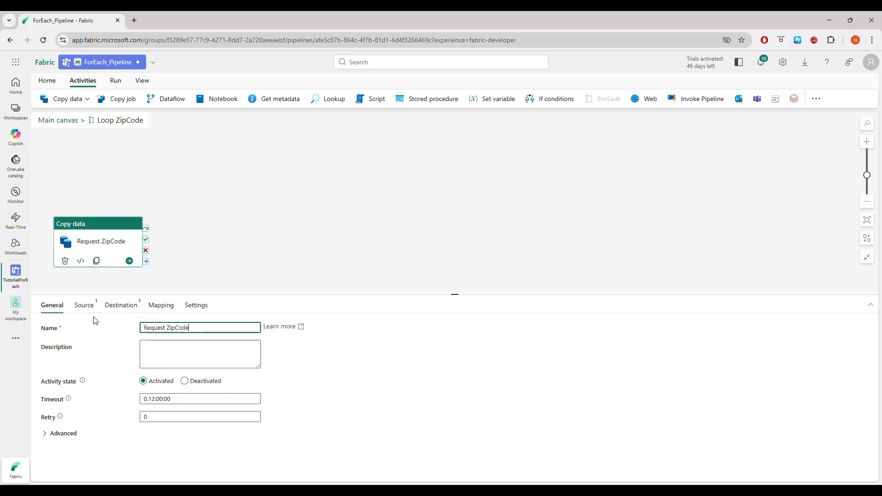
- Browse all data sources for the Request ZipCode source connection, search for http and choose the Http source
{"action": "left_click", "coordinate": [88, 311]}
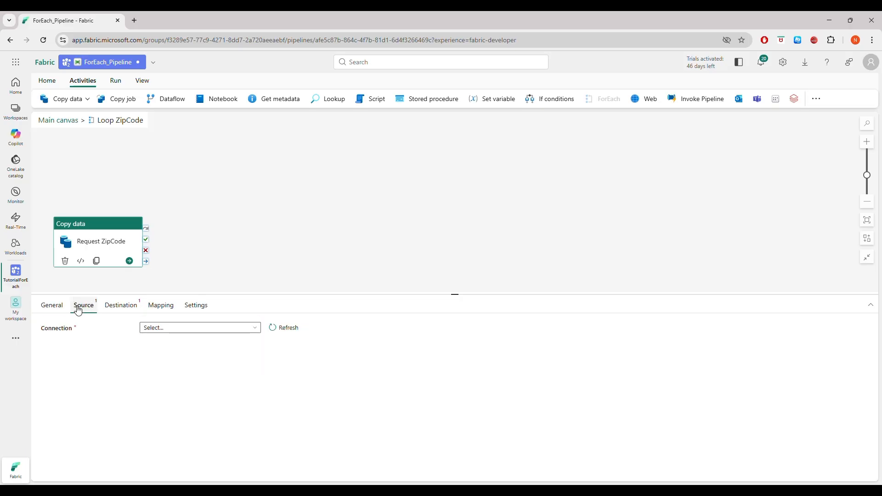
{"action": "left_click", "coordinate": [174, 329]}
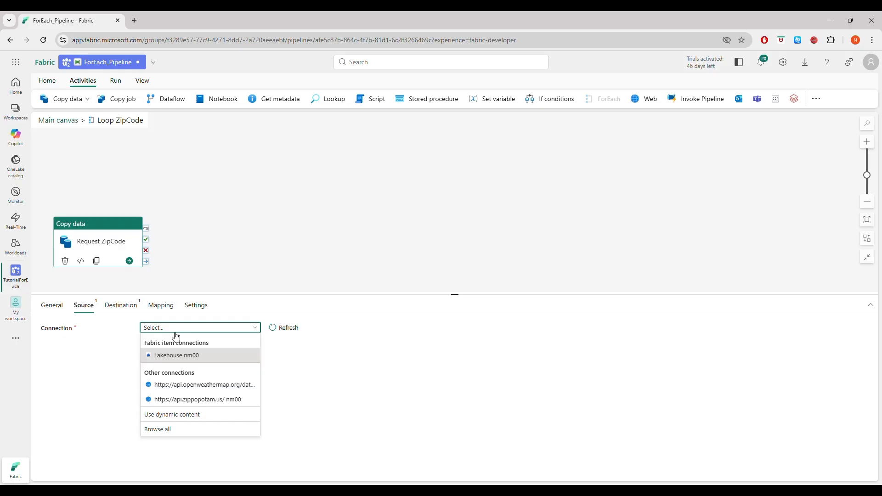
{"action": "left_click", "coordinate": [162, 431]}
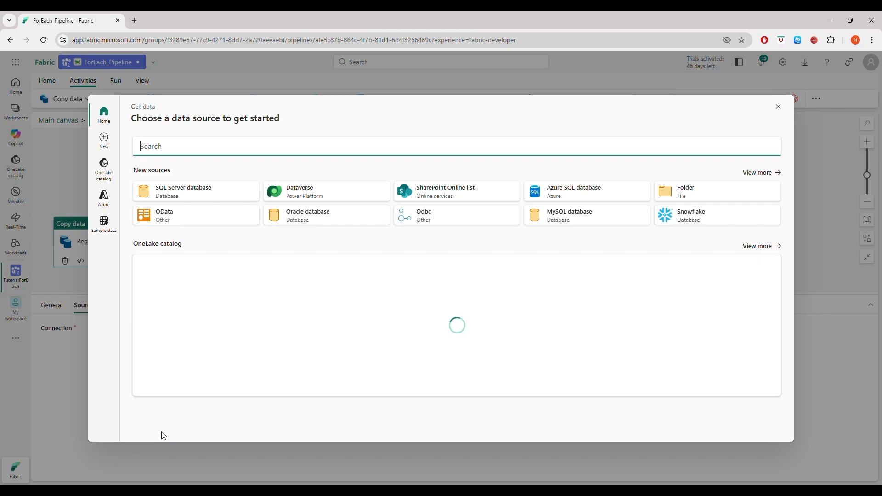
{"action": "type", "text": "http"}
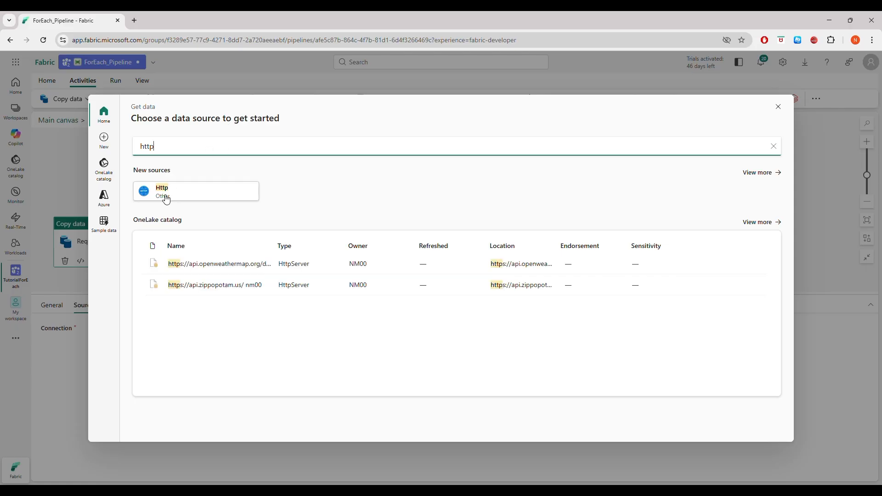
{"action": "left_click", "coordinate": [166, 198]}
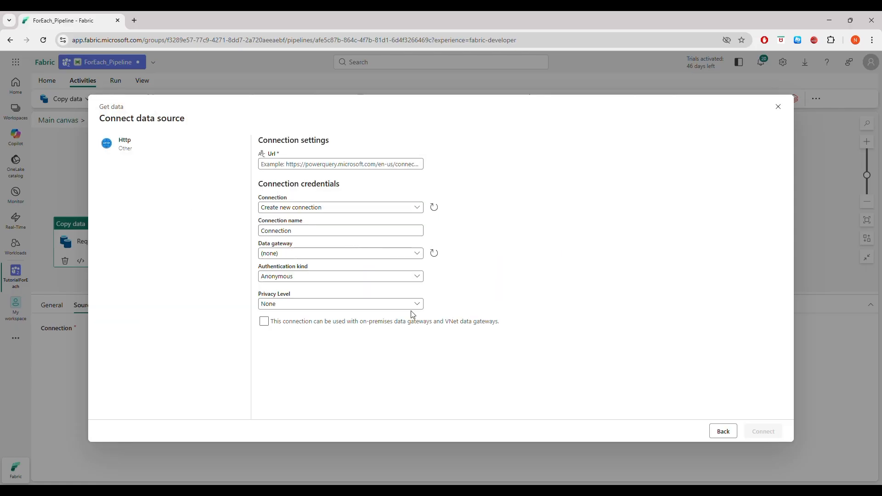
{"action": "left_click", "coordinate": [614, 492]}
{"action": "left_click", "coordinate": [178, 185]}
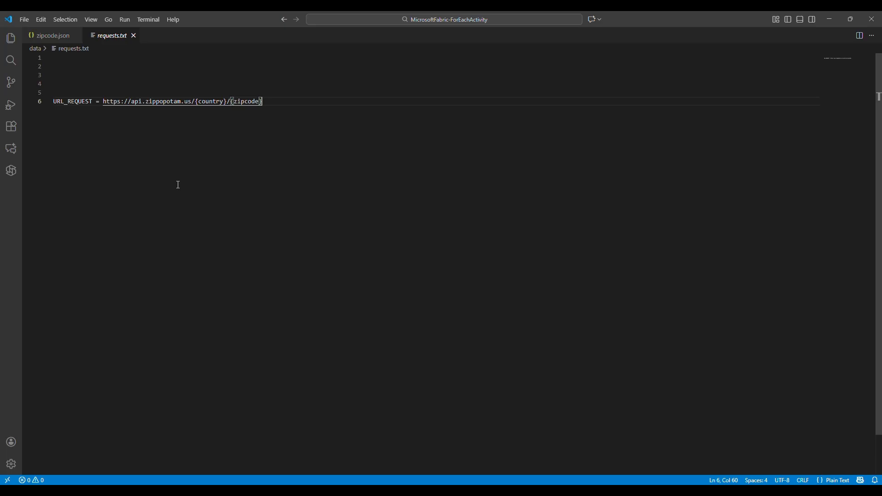
{"action": "left_click_drag", "start_coordinate": [102, 101], "coordinate": [197, 101]}
{"action": "key", "text": "ctrl+c"}
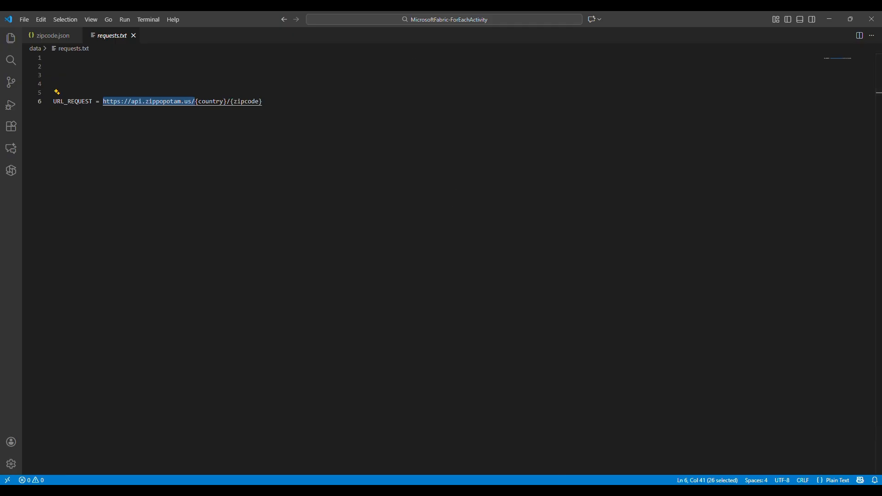
{"action": "left_click", "coordinate": [372, 491]}
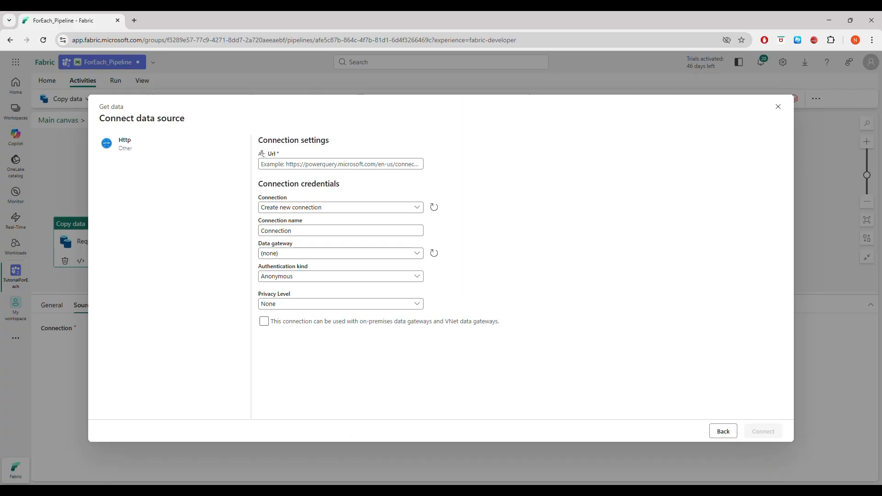
{"action": "left_click", "coordinate": [287, 165]}
{"action": "key", "text": "ctrl+v"}
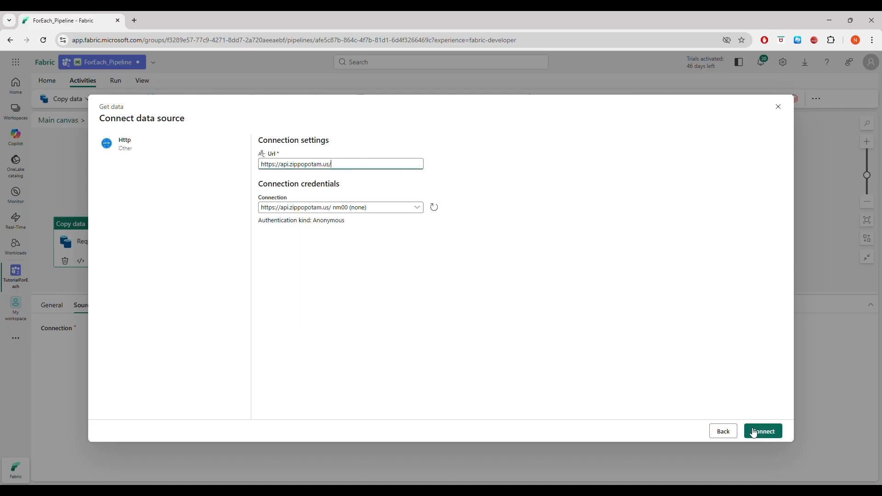
{"action": "left_click", "coordinate": [763, 433]}
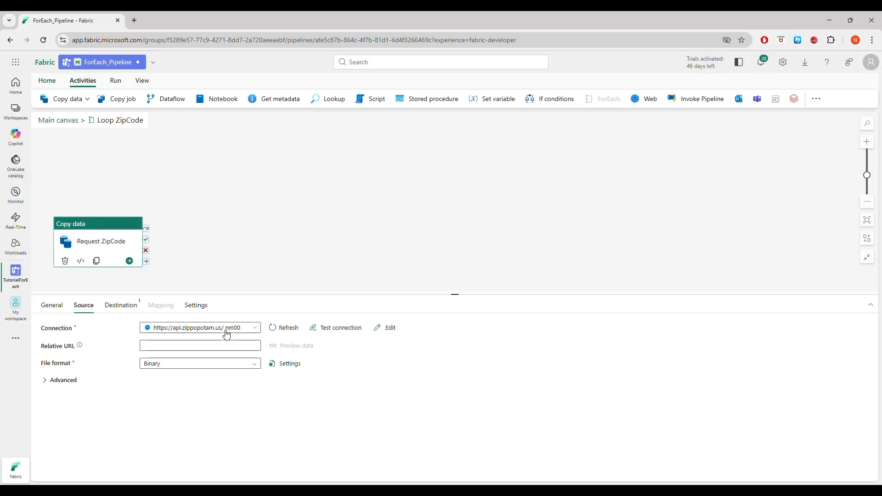
- Start a dynamic expression for the source's Relative URL with the concat string function
{"action": "left_click", "coordinate": [194, 348]}
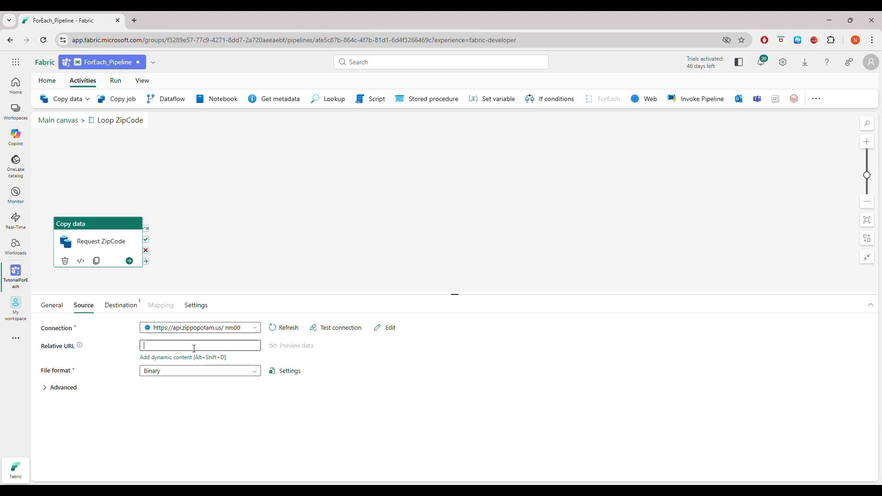
{"action": "left_click", "coordinate": [183, 358]}
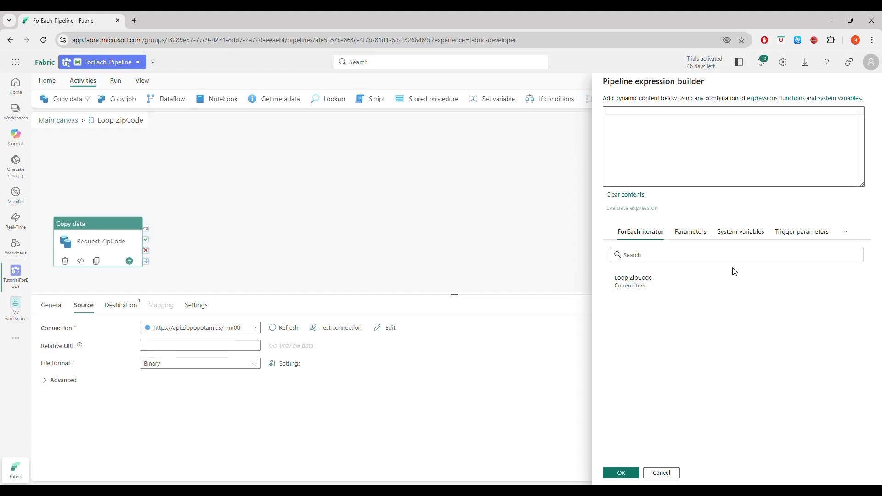
{"action": "left_click", "coordinate": [845, 231]}
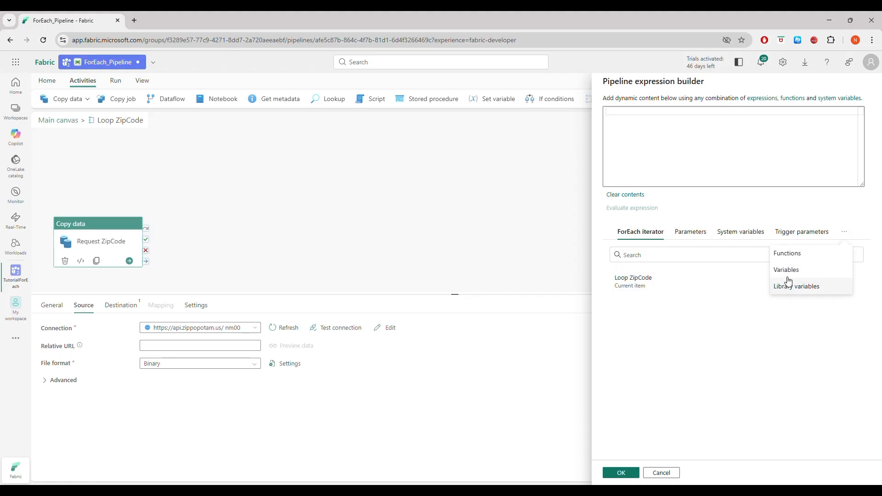
{"action": "left_click", "coordinate": [786, 253]}
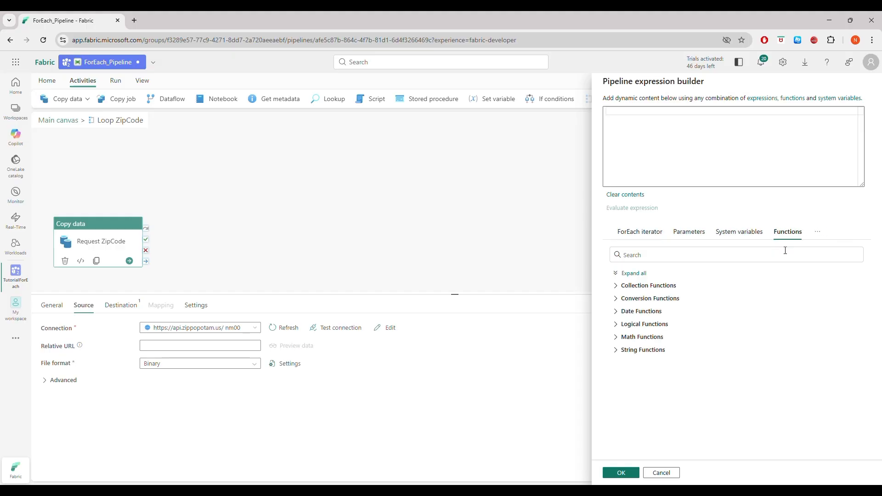
{"action": "left_click", "coordinate": [636, 352]}
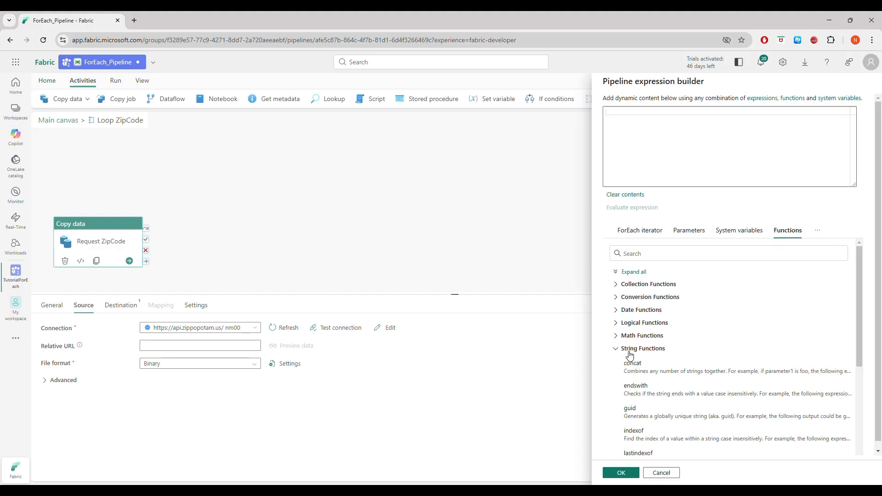
{"action": "left_click", "coordinate": [631, 365]}
{"action": "left_click", "coordinate": [660, 121]}
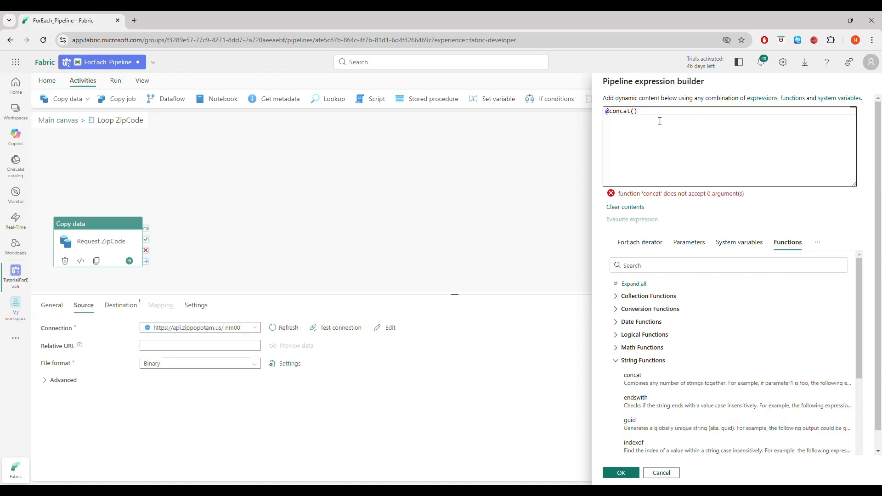
- Insert the Loop ZipCode current item as the first concat argument and extend it to item().country
{"action": "left_click", "coordinate": [636, 113]}
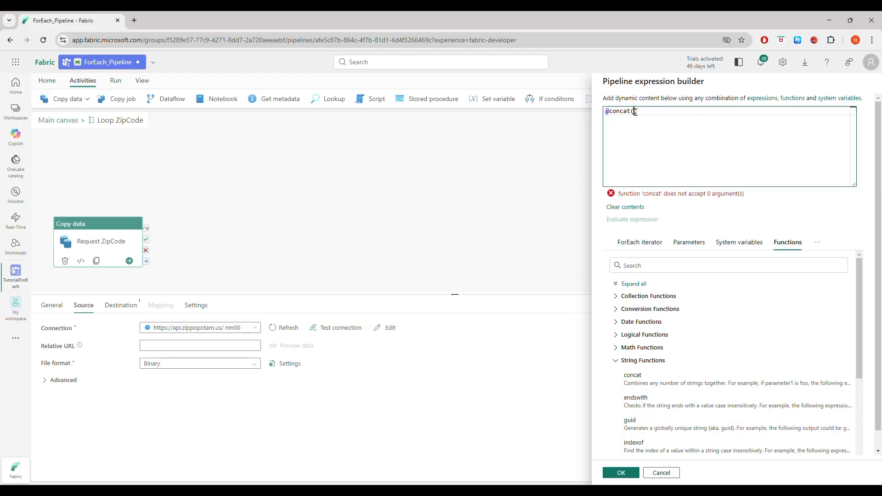
{"action": "left_click", "coordinate": [641, 242]}
{"action": "left_click", "coordinate": [633, 300]}
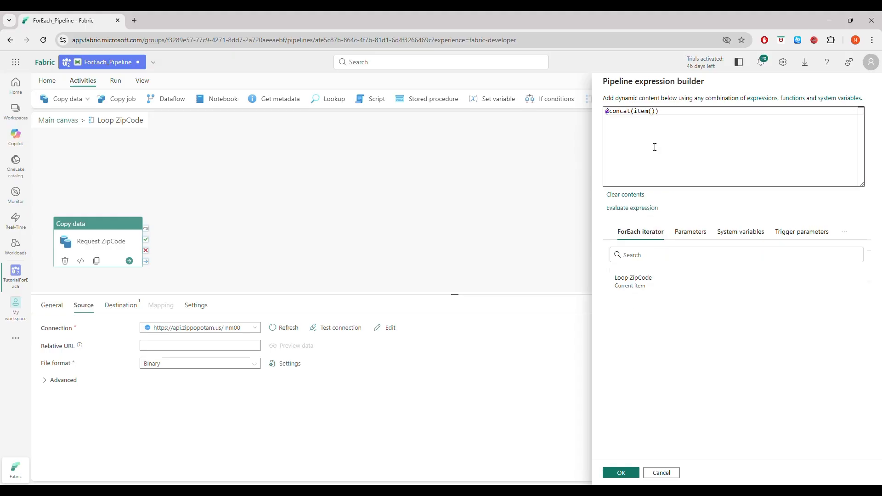
{"action": "left_click", "coordinate": [656, 111]}
{"action": "type", "text": ".country"}
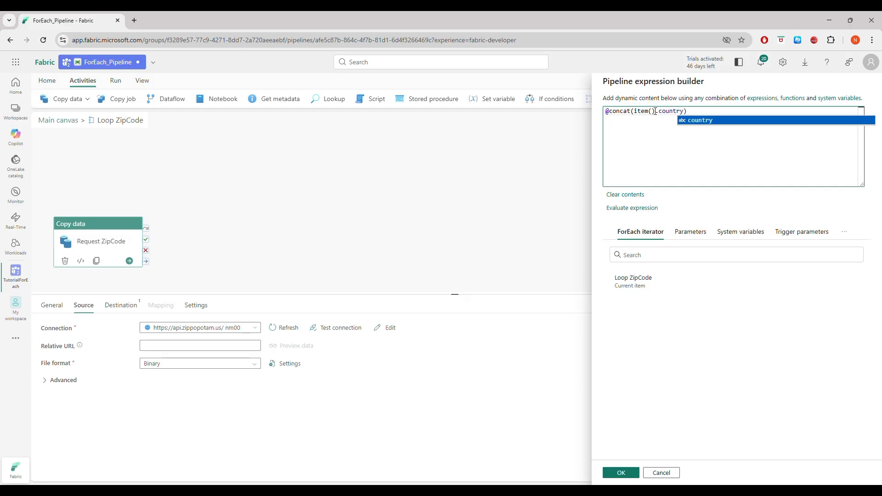
{"action": "type", "text": ", '/"}
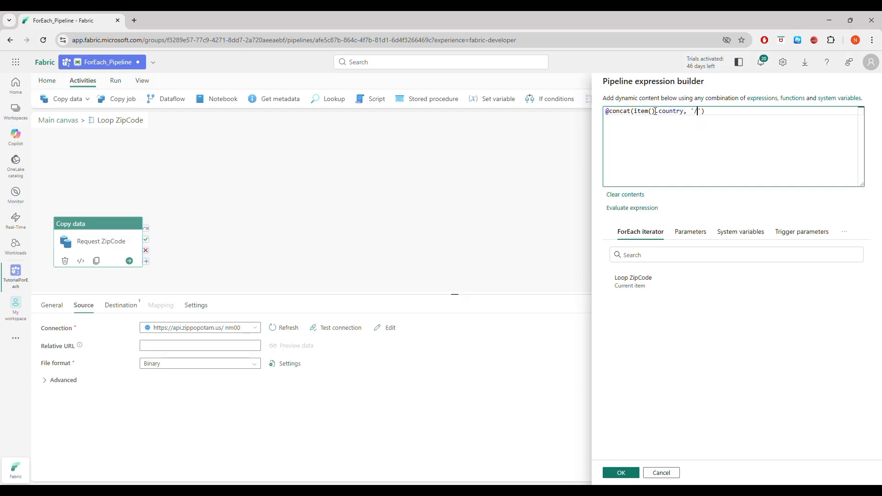
{"action": "type", "text": "',"}
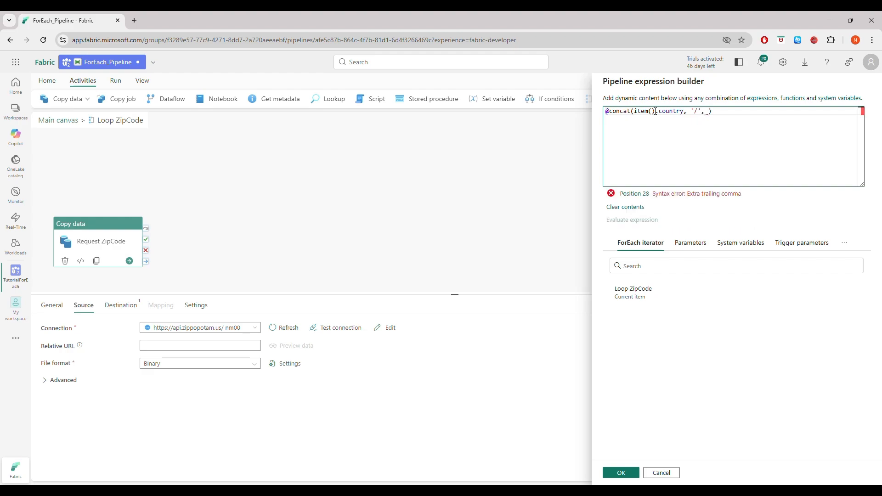
{"action": "left_click", "coordinate": [628, 297]}
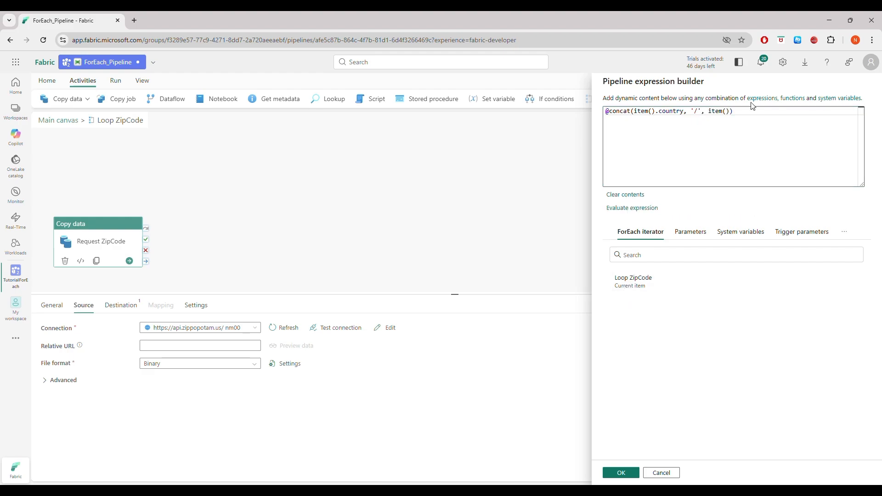
{"action": "left_click", "coordinate": [731, 113]}
{"action": "type", "text": "."}
{"action": "type", "text": "zi"}
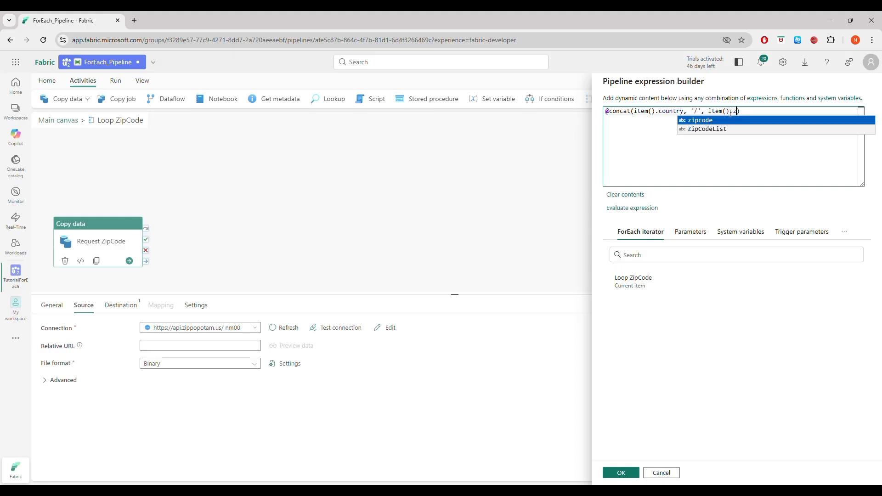
{"action": "type", "text": "pcode"}
{"action": "left_click", "coordinate": [693, 121]}
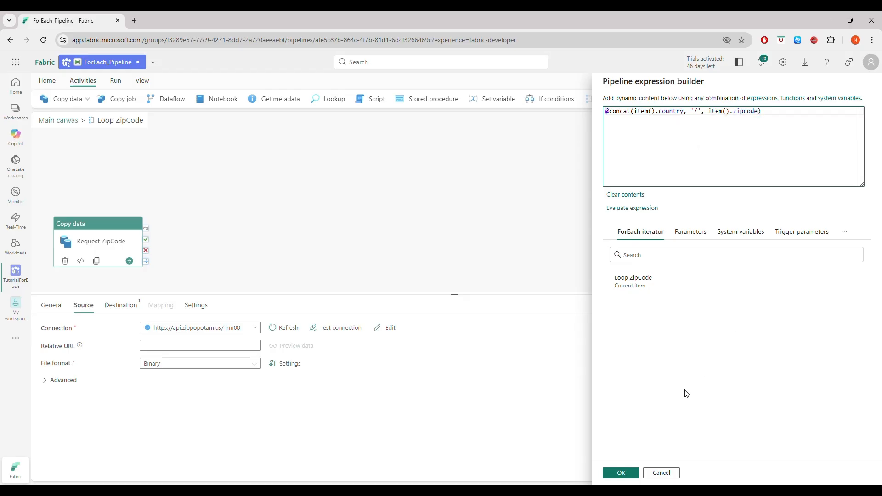
- Apply the Relative URL expression and set the source file format to JSON
{"action": "left_click", "coordinate": [613, 476]}
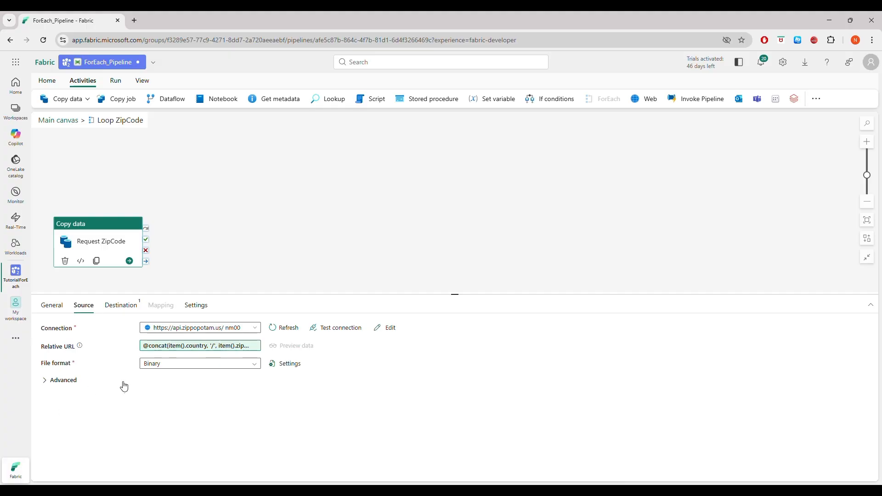
{"action": "left_click", "coordinate": [190, 366]}
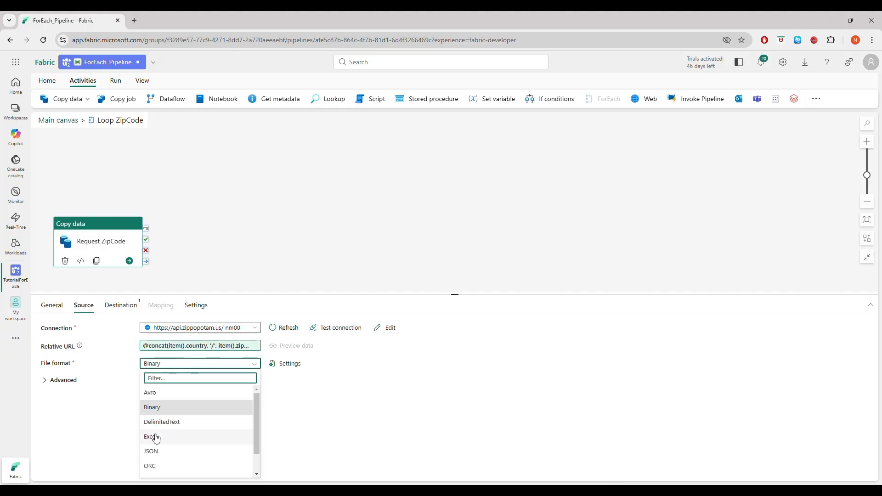
{"action": "left_click", "coordinate": [152, 452]}
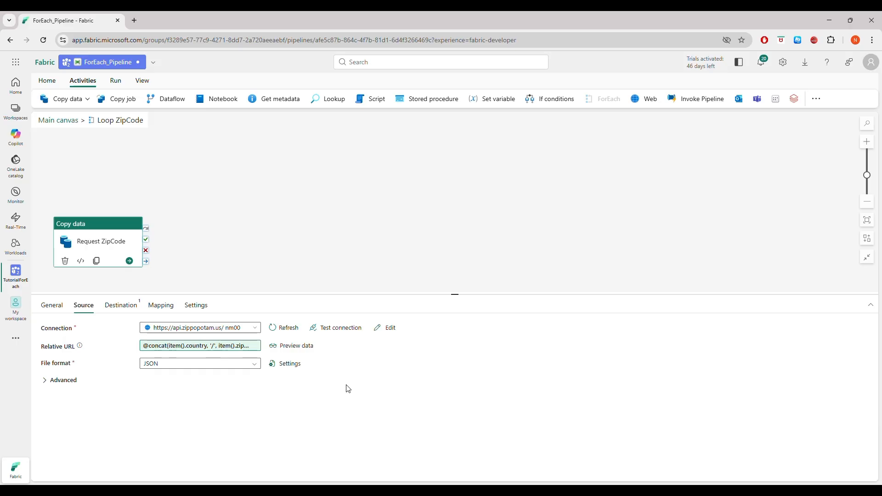
- Preview the source data using US as the item's country and 90210 as its zip code
{"action": "left_click", "coordinate": [309, 352]}
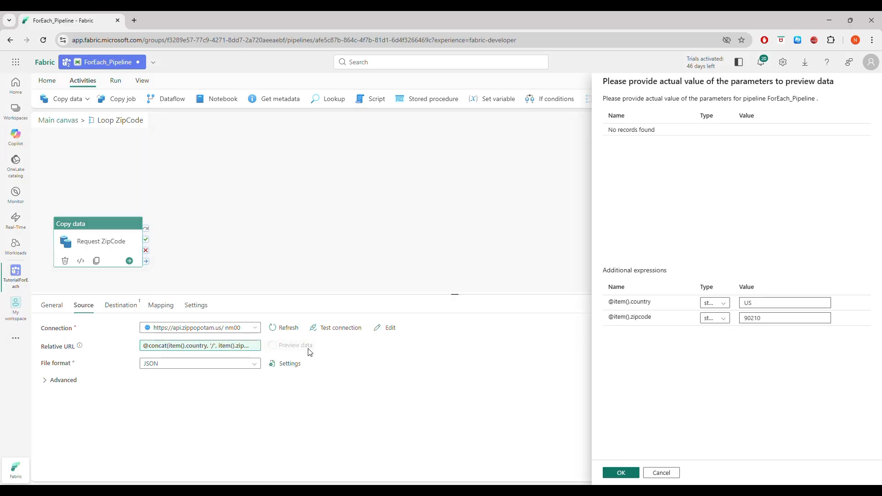
{"action": "left_click", "coordinate": [625, 475]}
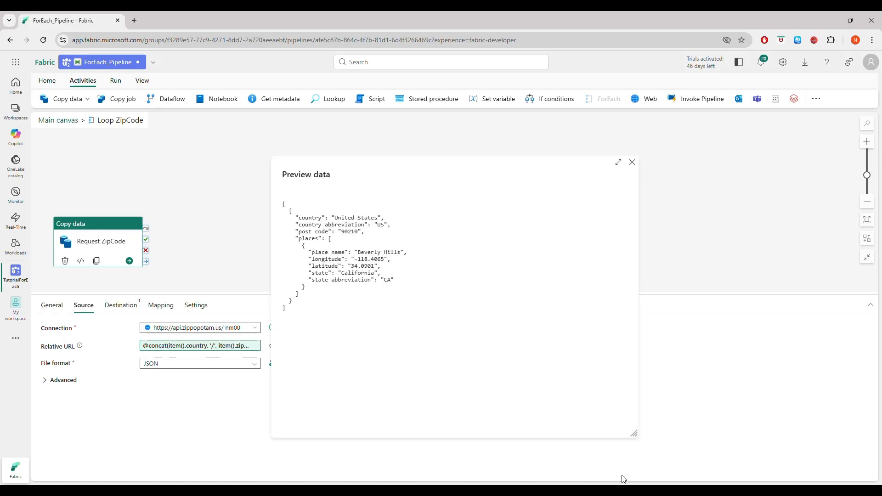
{"action": "left_click", "coordinate": [632, 165]}
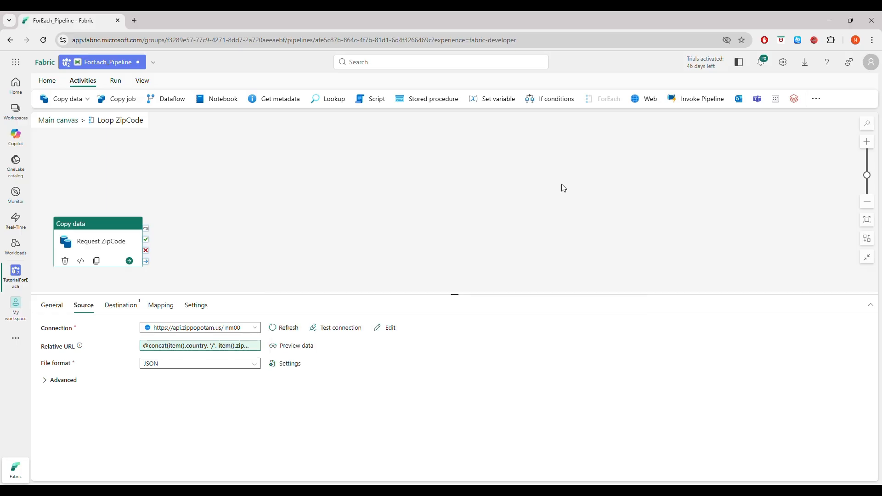
- Set the copy activity's destination to the ForEach_LK lakehouse with Files as the root folder
{"action": "left_click", "coordinate": [115, 307]}
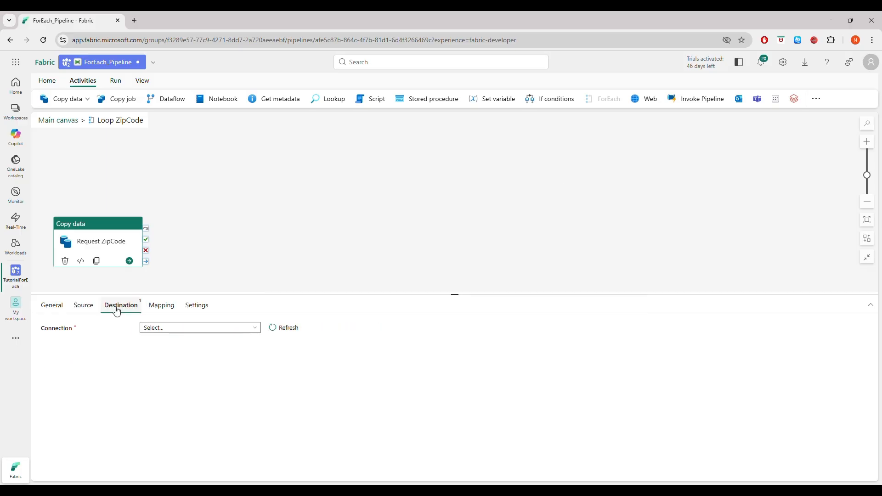
{"action": "left_click", "coordinate": [166, 333]}
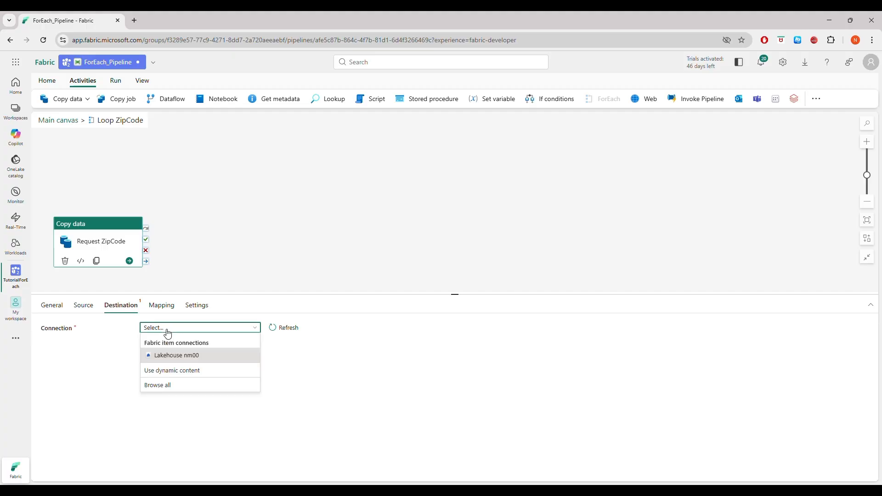
{"action": "left_click", "coordinate": [164, 388]}
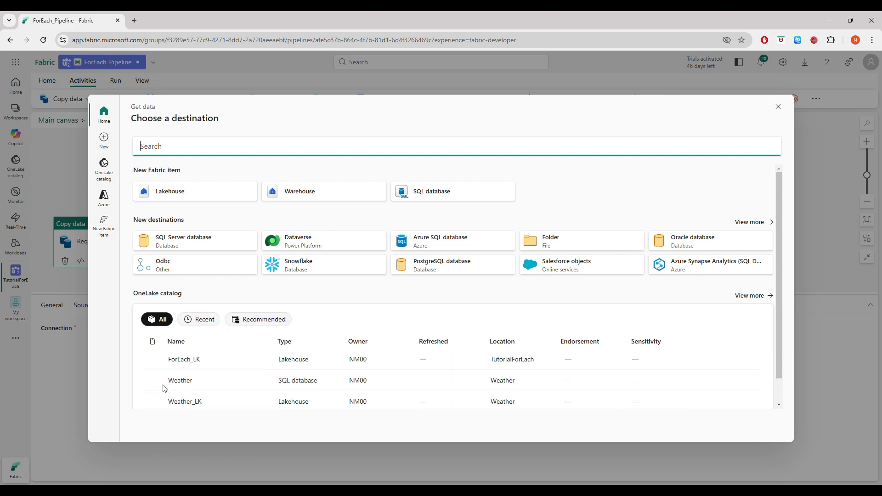
{"action": "left_click", "coordinate": [183, 364]}
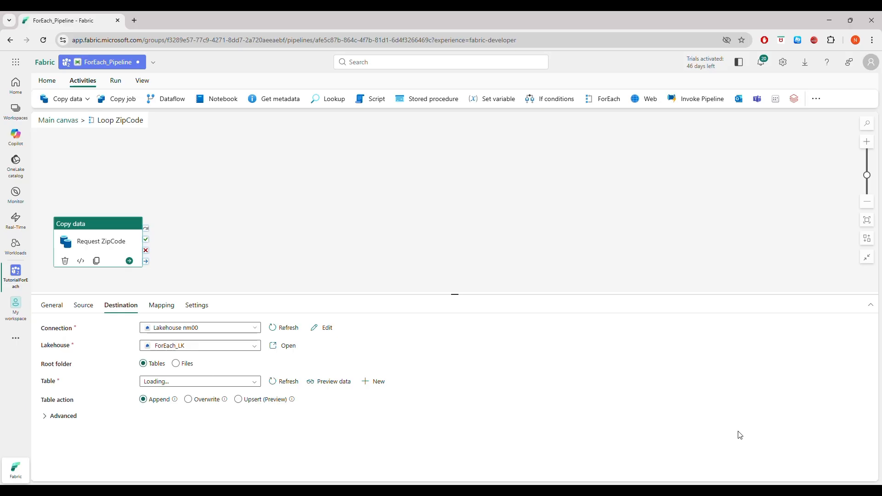
{"action": "left_click", "coordinate": [176, 364]}
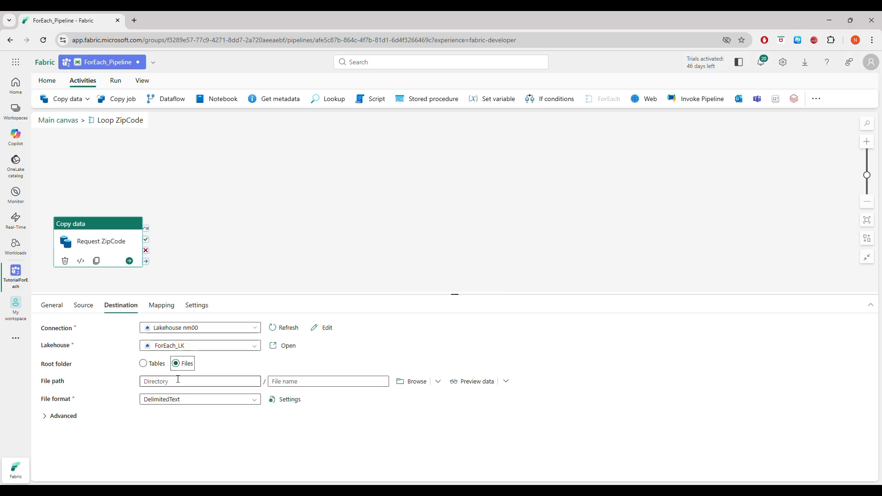
{"action": "left_click", "coordinate": [177, 381]}
{"action": "left_click", "coordinate": [175, 394]}
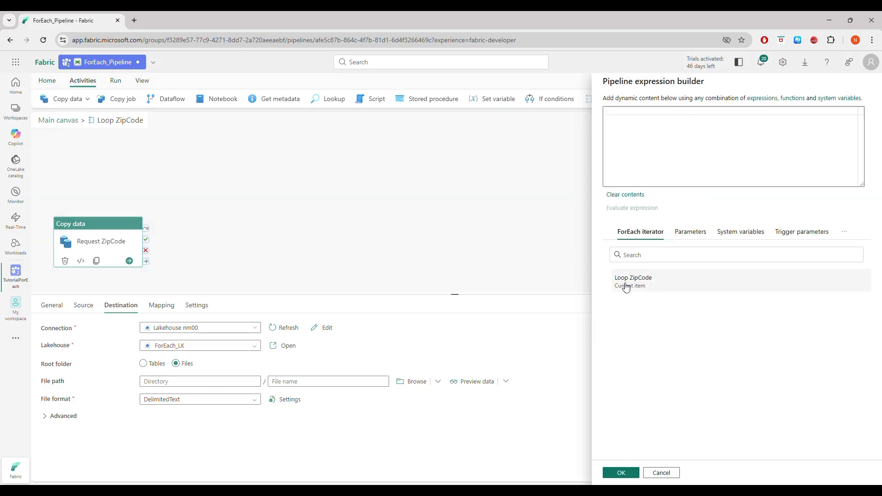
{"action": "left_click", "coordinate": [627, 283]}
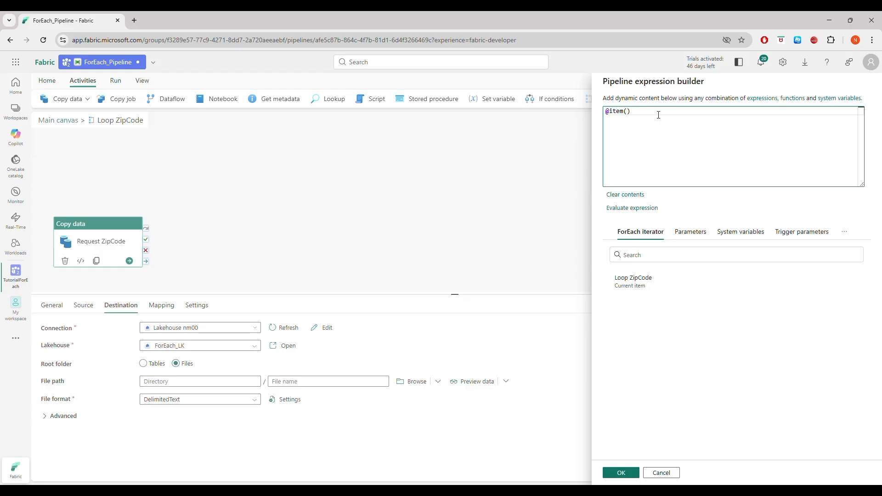
{"action": "type", "text": ".count"}
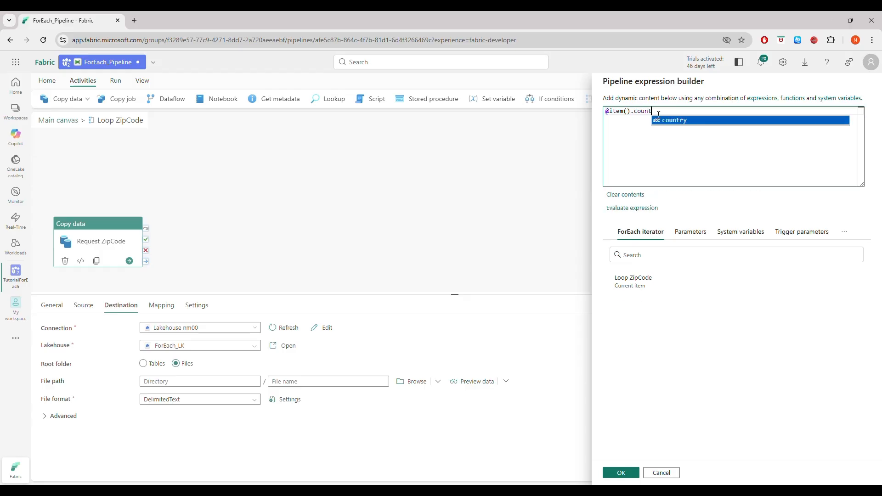
{"action": "type", "text": "ry"}
{"action": "left_click", "coordinate": [619, 476]}
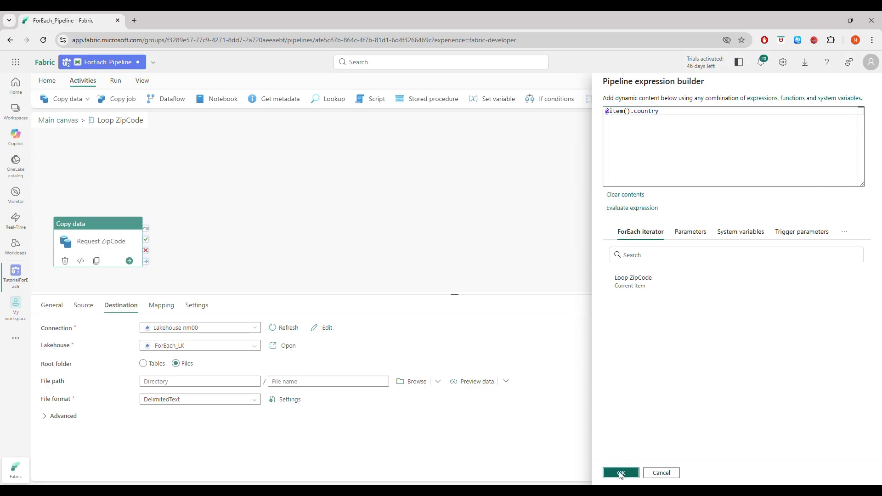
- Start a dynamic expression for the destination file name with the concat string function
{"action": "left_click", "coordinate": [311, 383]}
{"action": "left_click", "coordinate": [309, 394]}
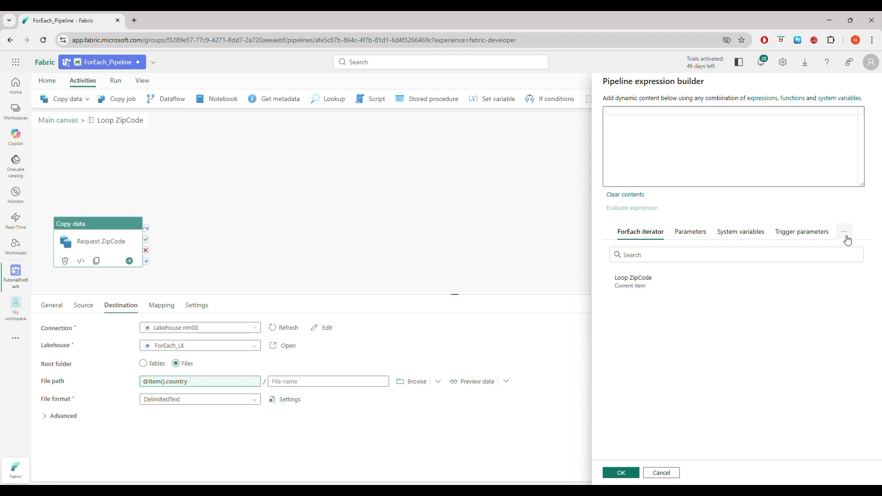
{"action": "left_click", "coordinate": [844, 232]}
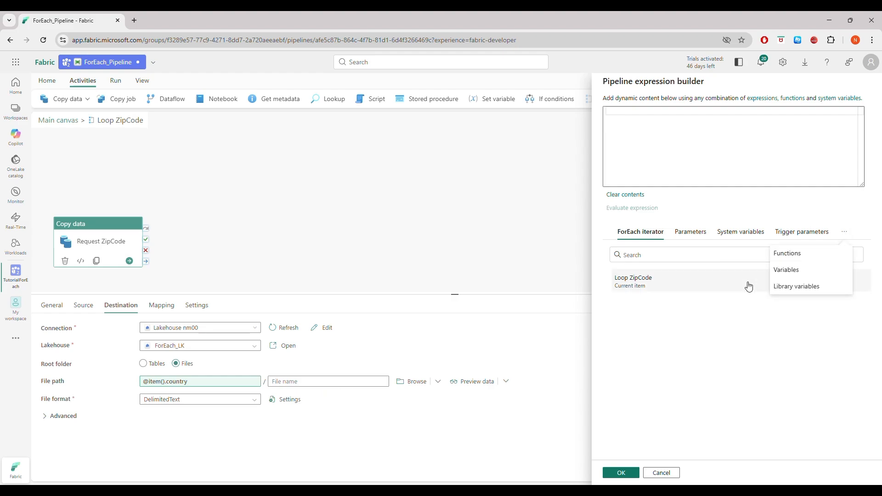
{"action": "left_click", "coordinate": [793, 254]}
{"action": "left_click", "coordinate": [640, 350]}
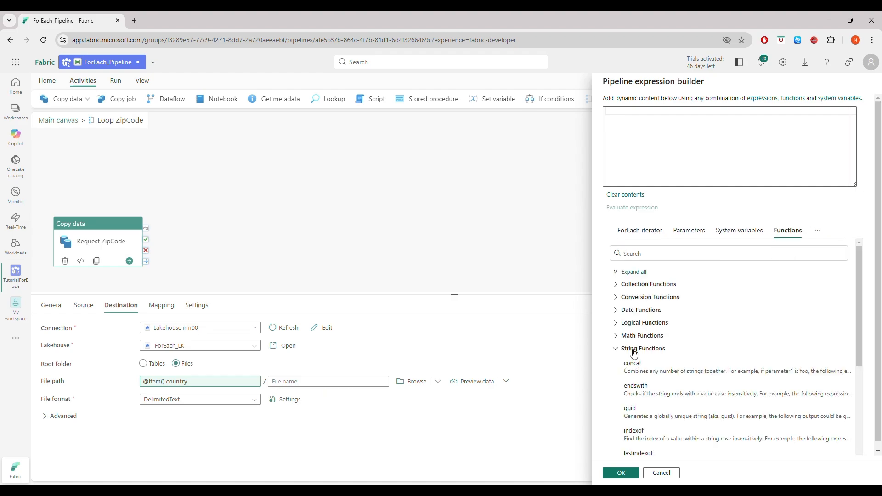
{"action": "left_click", "coordinate": [634, 369]}
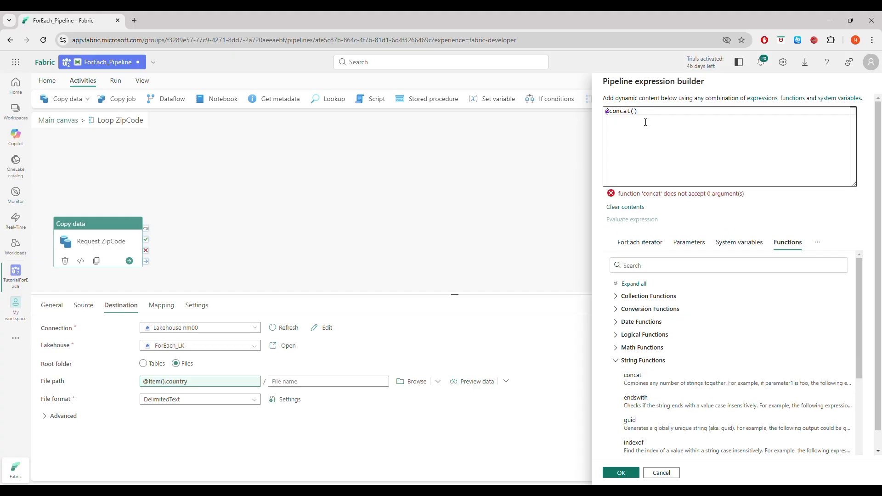
{"action": "left_click", "coordinate": [634, 110]}
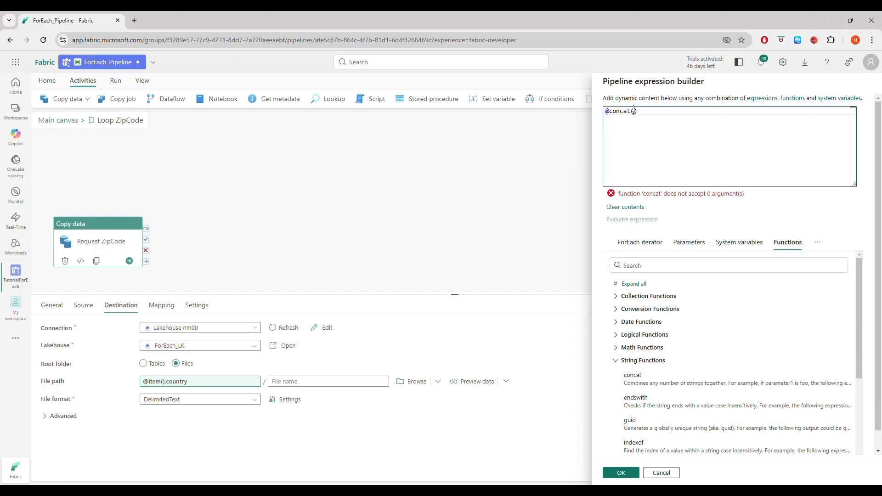
{"action": "left_click", "coordinate": [638, 242]}
{"action": "left_click", "coordinate": [637, 296]}
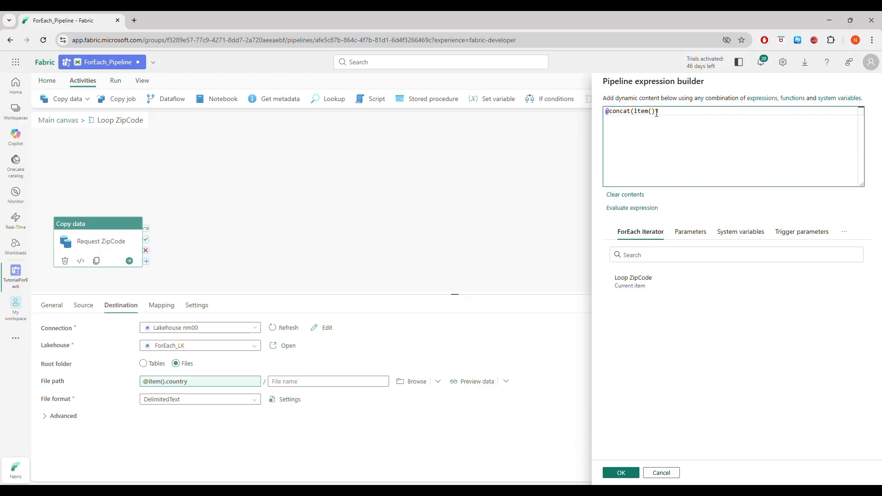
{"action": "type", "text": ".zipcoce"}
{"action": "key", "text": "BackSpace"}
{"action": "key", "text": "BackSpace"}
{"action": "type", "text": "de, '"}
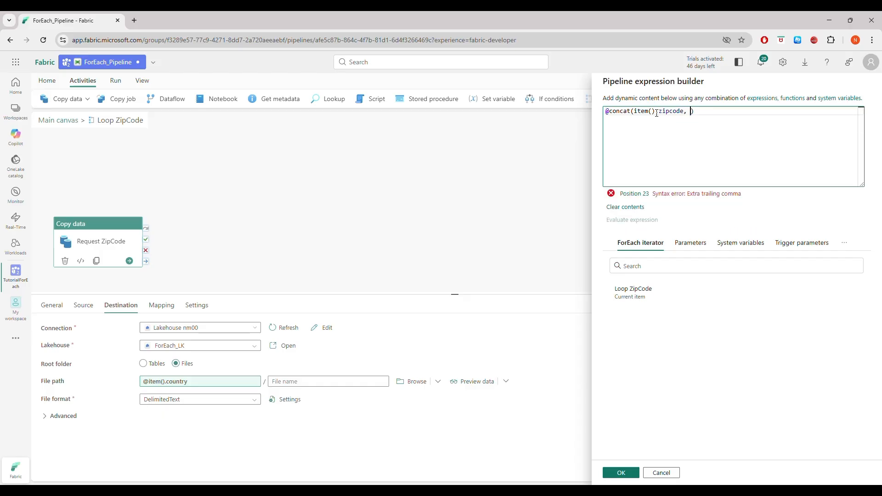
{"action": "type", "text": ".json"}
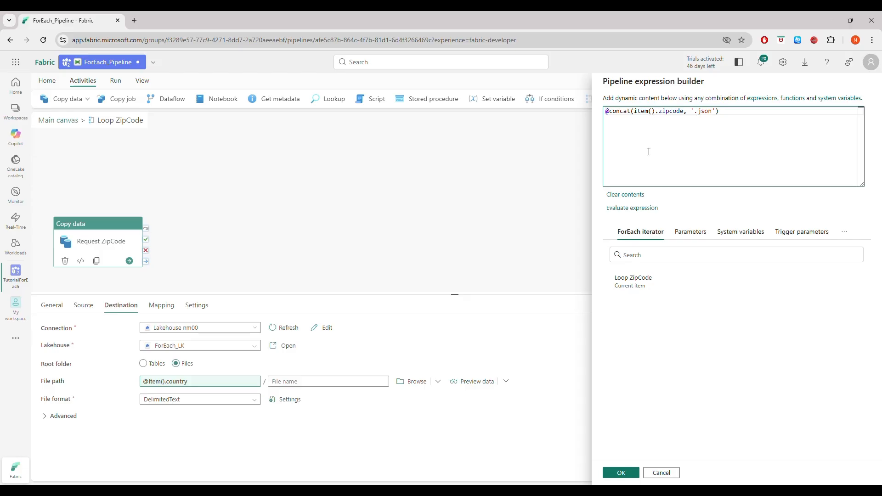
{"action": "left_click", "coordinate": [620, 474]}
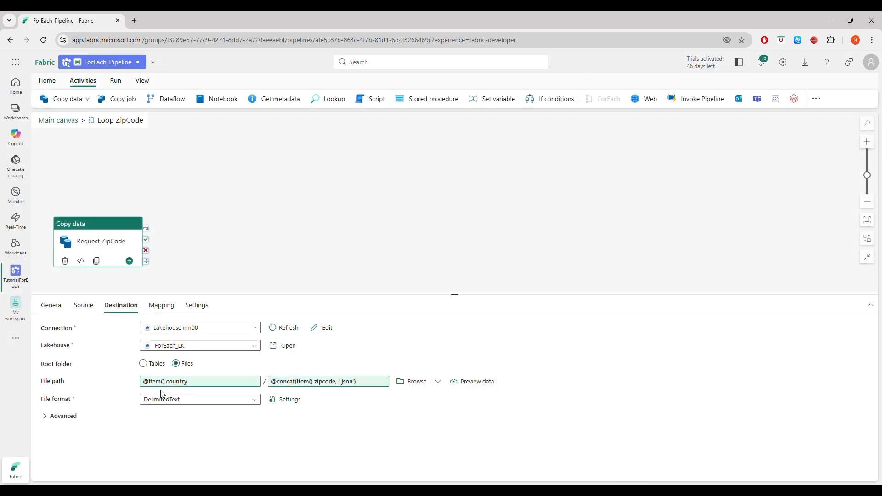
- Set the destination file format to JSON and recheck the copy activity's source settings
{"action": "left_click", "coordinate": [172, 404]}
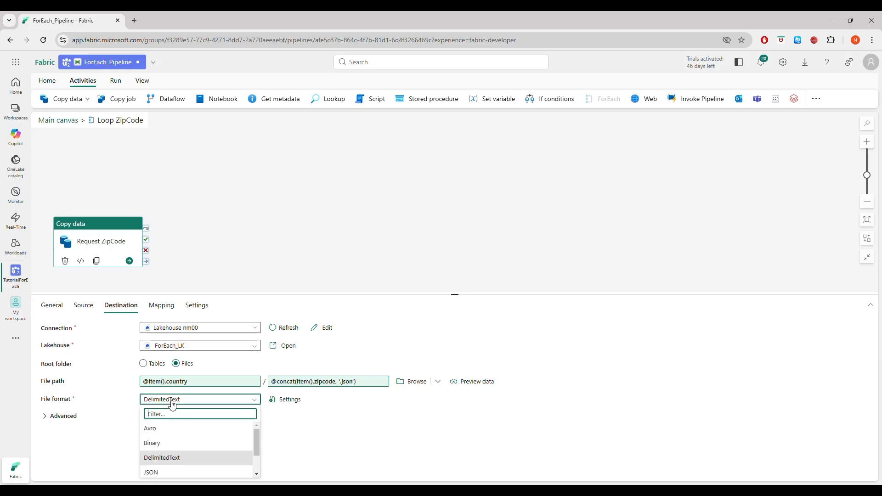
{"action": "left_click", "coordinate": [160, 476]}
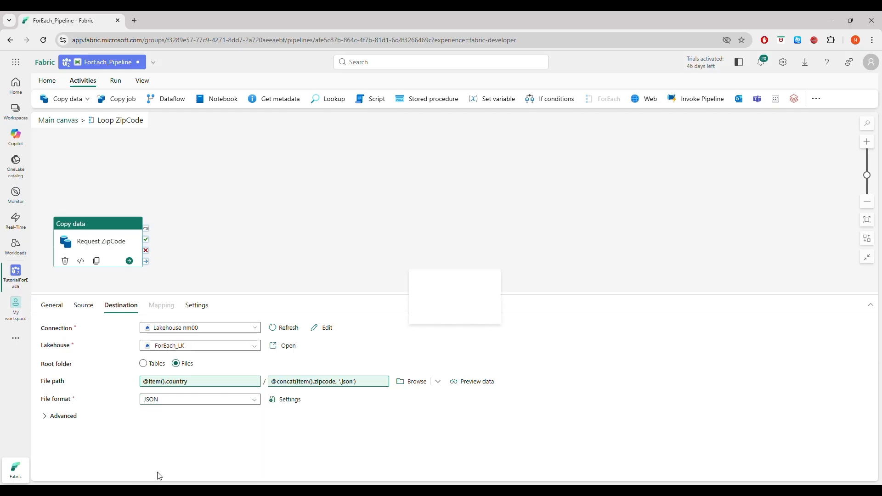
{"action": "left_click", "coordinate": [84, 307]}
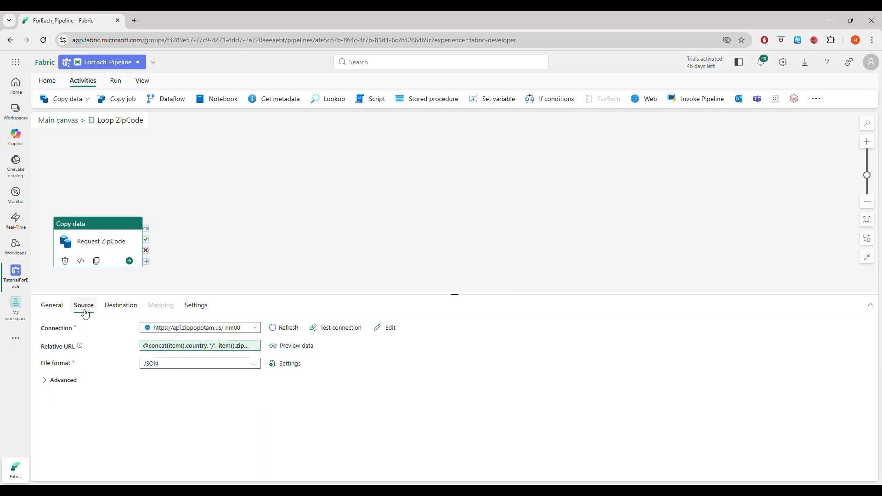
{"action": "left_click", "coordinate": [114, 312]}
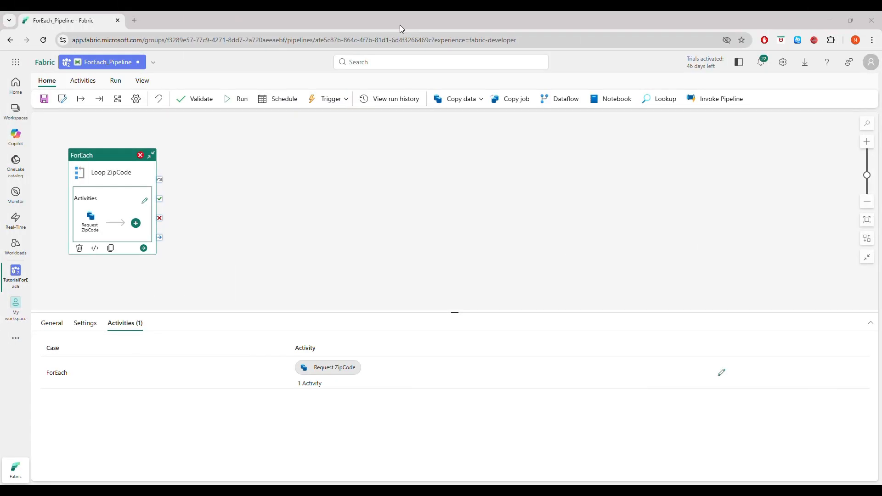
- Save the pipeline from the main canvas and validate it for errors
{"action": "left_click", "coordinate": [44, 100]}
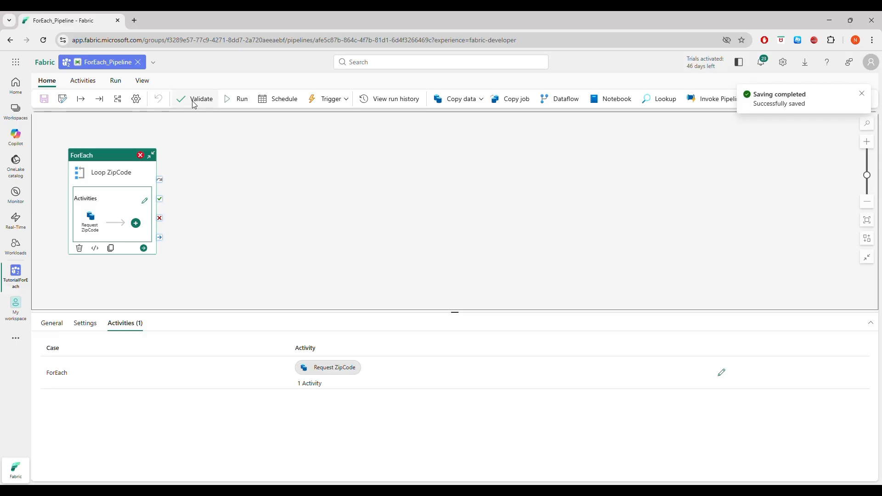
{"action": "left_click", "coordinate": [194, 104]}
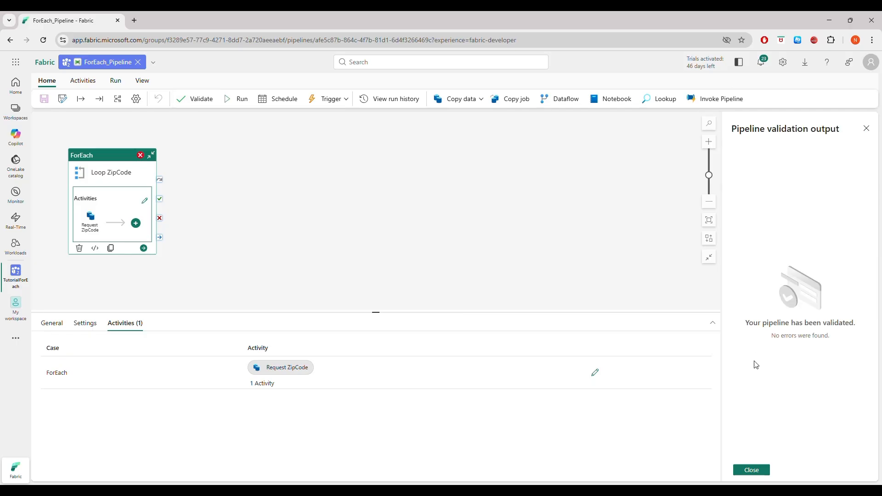
{"action": "left_click", "coordinate": [751, 470]}
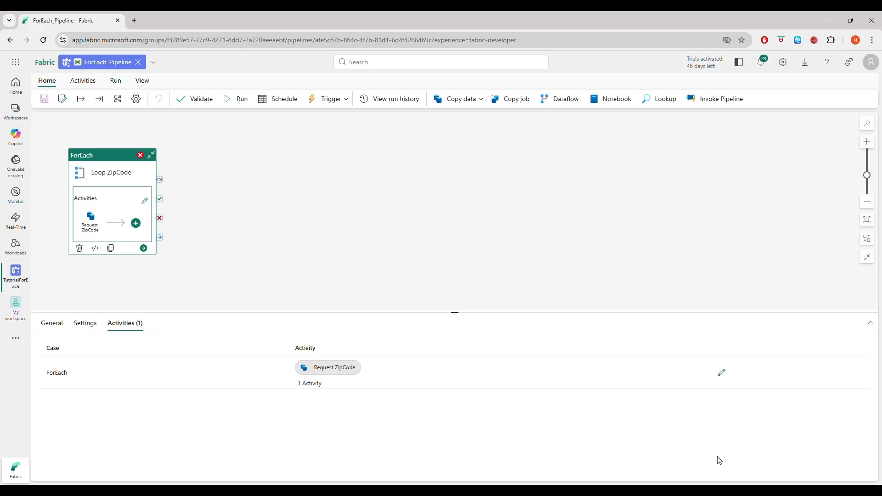
- Run the pipeline with the default ZipCodeList array and show its activity run output in an enlarged area
{"action": "left_click", "coordinate": [240, 101]}
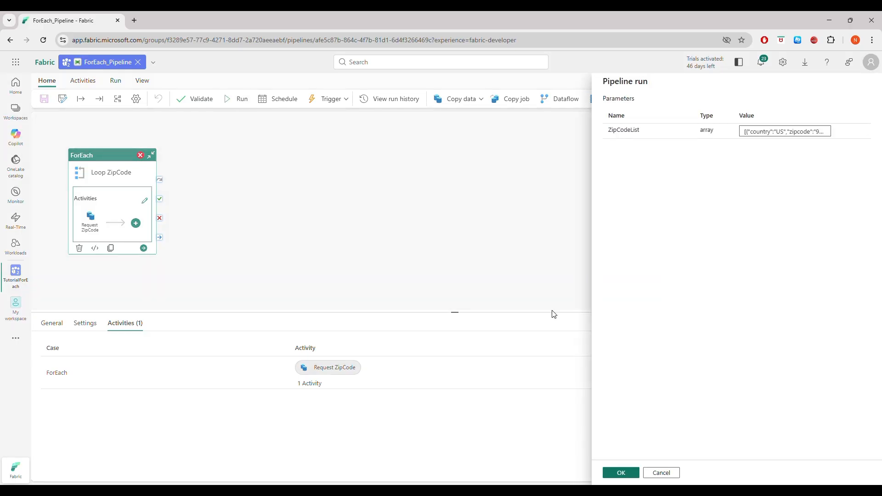
{"action": "left_click", "coordinate": [621, 473]}
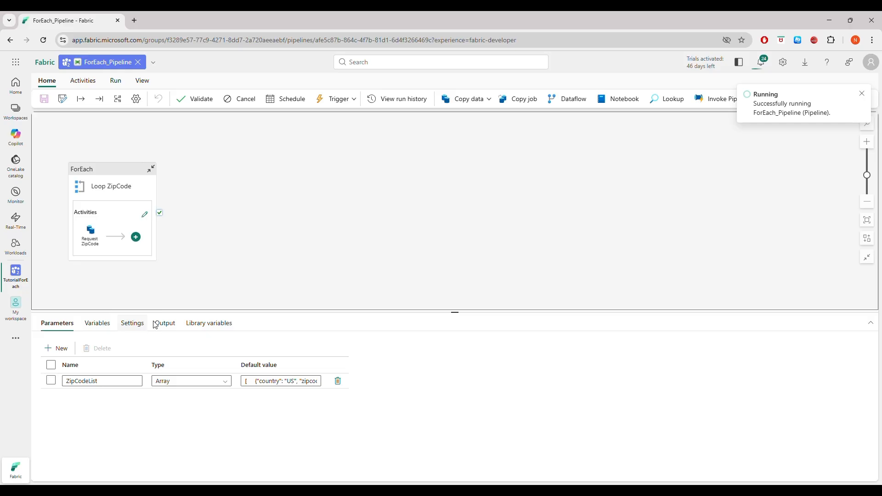
{"action": "left_click", "coordinate": [169, 324]}
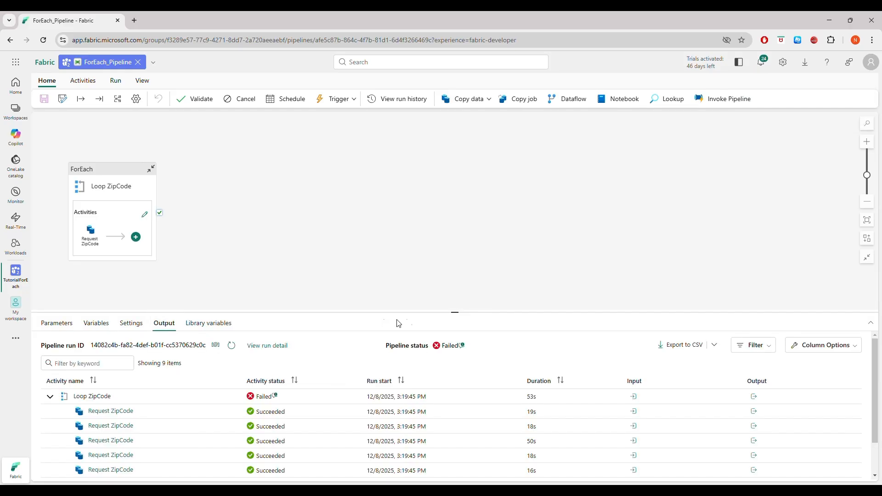
{"action": "left_click_drag", "start_coordinate": [459, 312], "coordinate": [457, 258]}
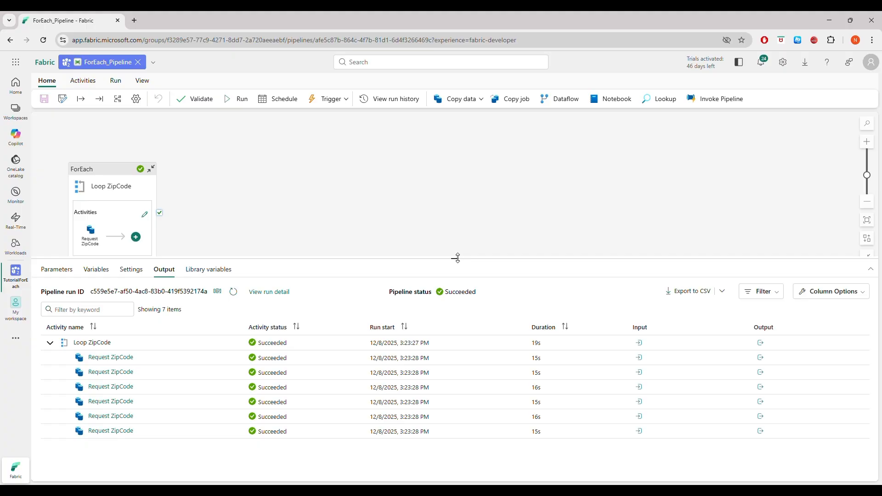
- Open the ForEach_LK lakehouse from the TutorialForEach workspace and list the country folders under Files
{"action": "left_click", "coordinate": [12, 276]}
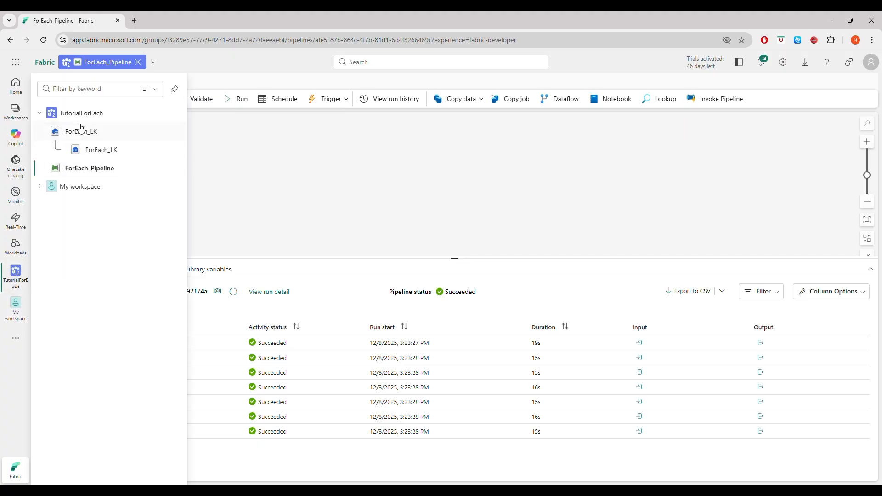
{"action": "left_click", "coordinate": [81, 132]}
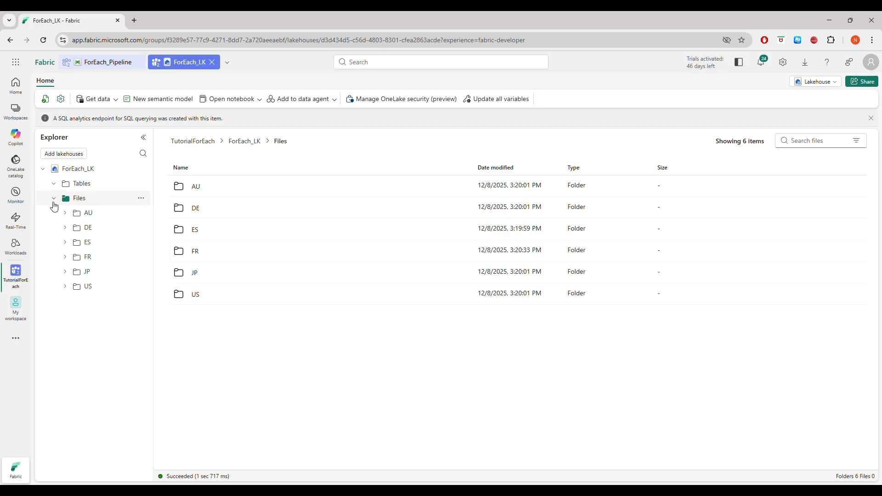
{"action": "left_click", "coordinate": [54, 199]}
{"action": "left_click", "coordinate": [54, 198]}
- Open the AU folder in the lakehouse files and preview its JSON file 2000.json
{"action": "left_click", "coordinate": [64, 214]}
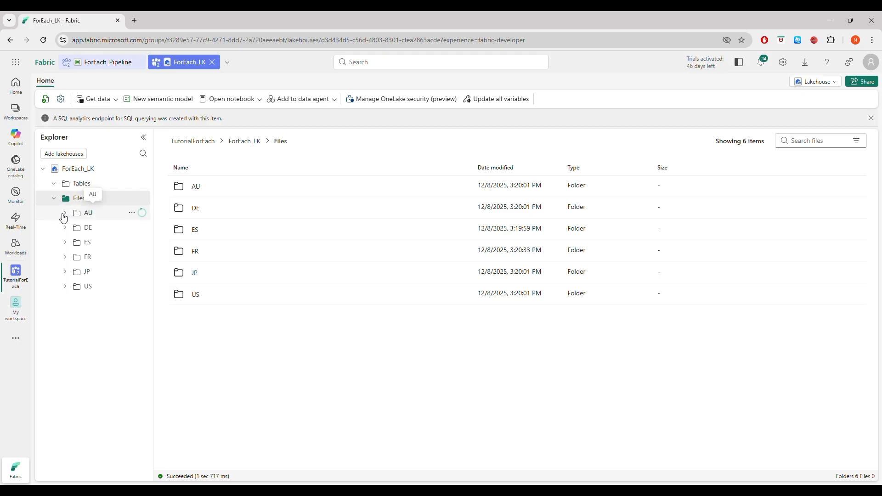
{"action": "left_click", "coordinate": [91, 213]}
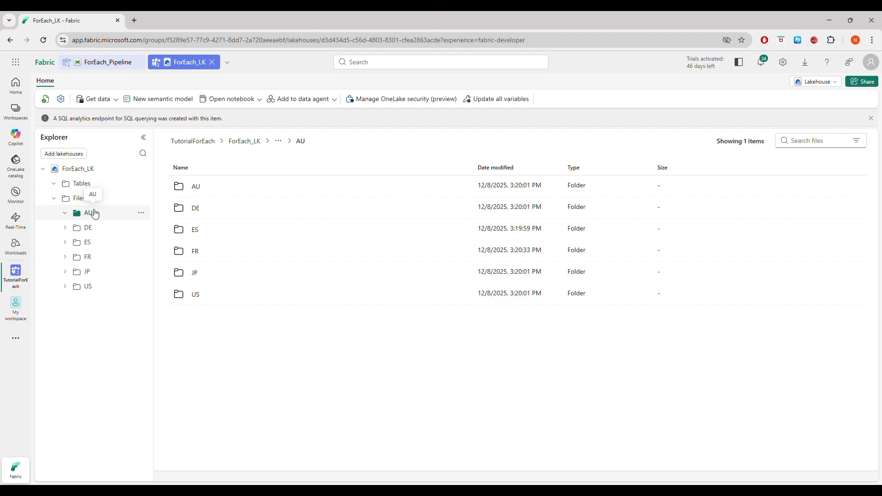
{"action": "left_click", "coordinate": [204, 187]}
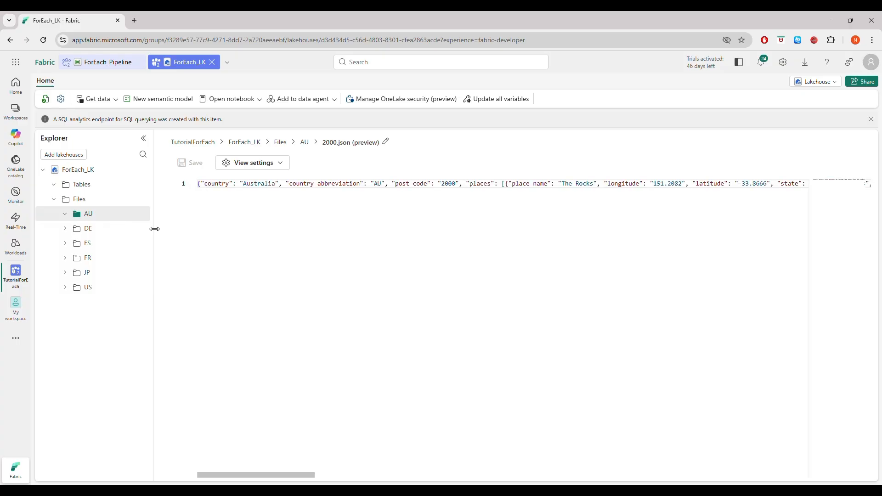
- Open the FR folder, preview 71150.json and examine the place entries further along its single line
{"action": "left_click", "coordinate": [82, 260]}
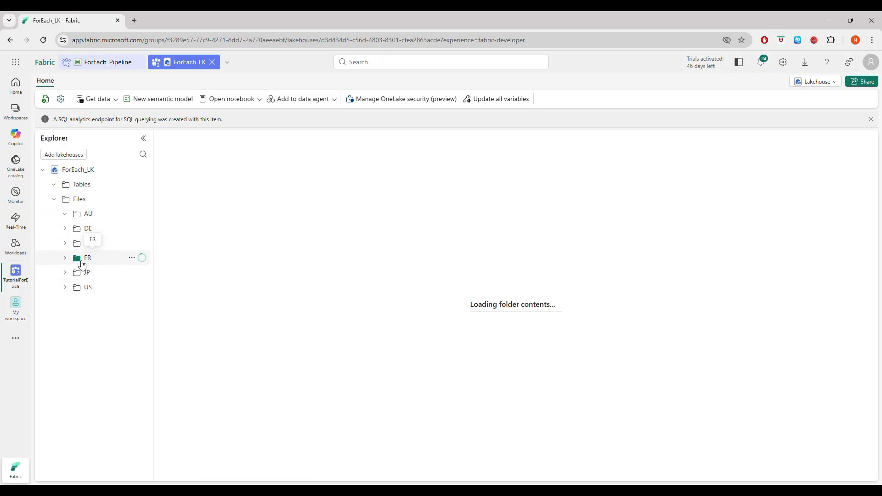
{"action": "left_click", "coordinate": [208, 188]}
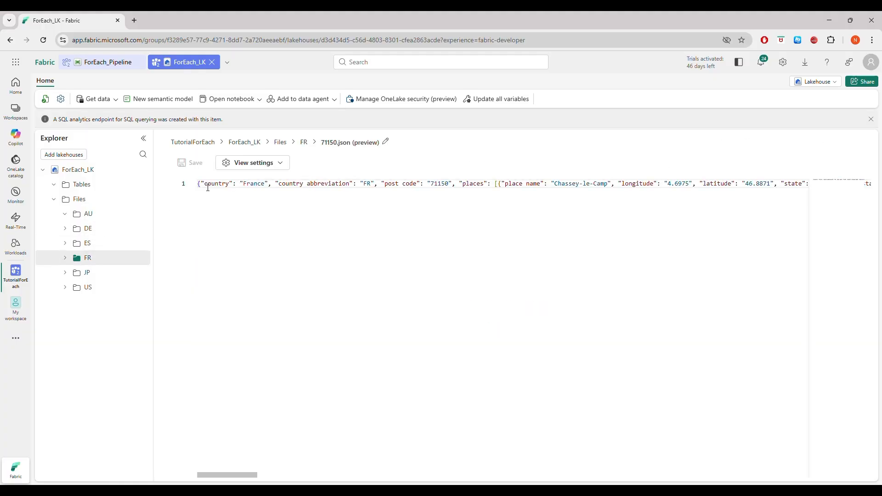
{"action": "left_click_drag", "start_coordinate": [223, 474], "coordinate": [436, 475]}
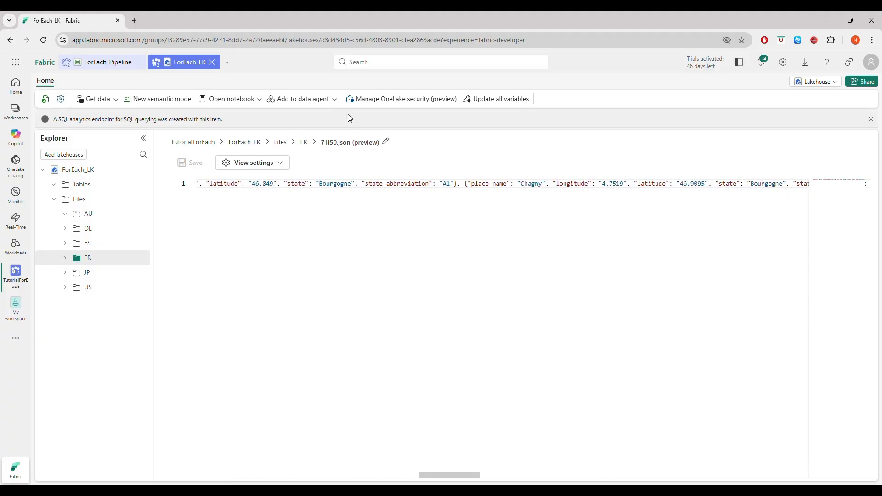